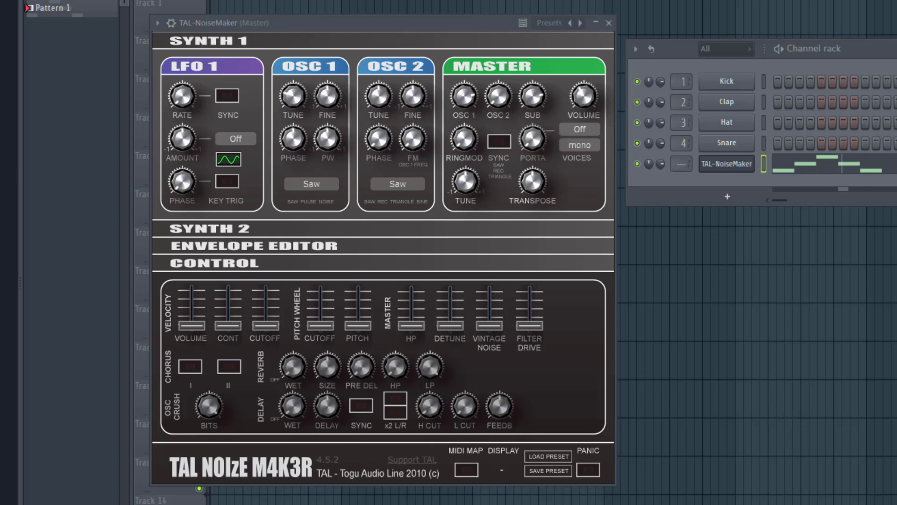
Step: Load the LD Rasp Lead AS factory preset
left_click_drag(448, 23, 465, 19)
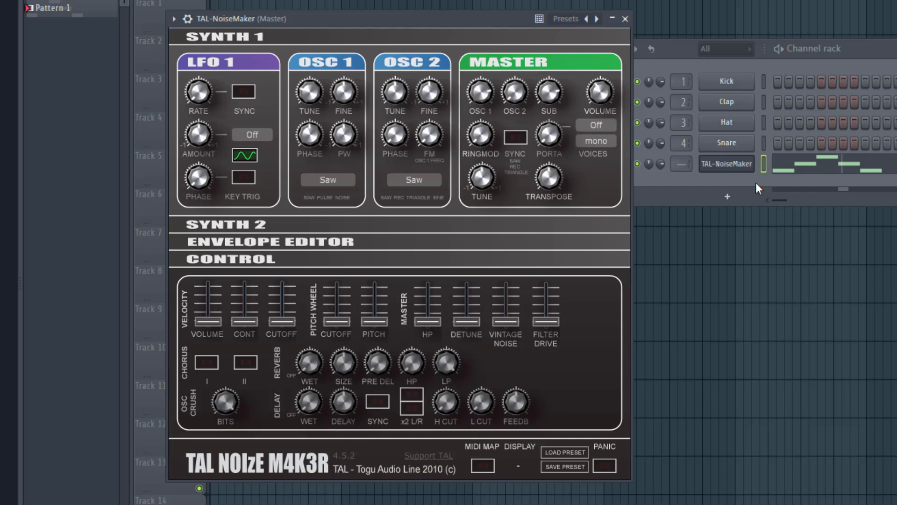
left_click(570, 22)
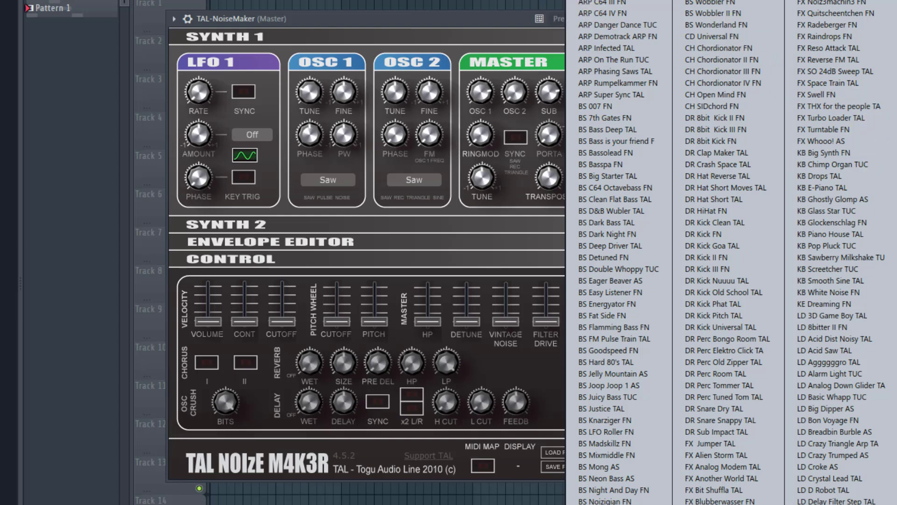
key("Return")
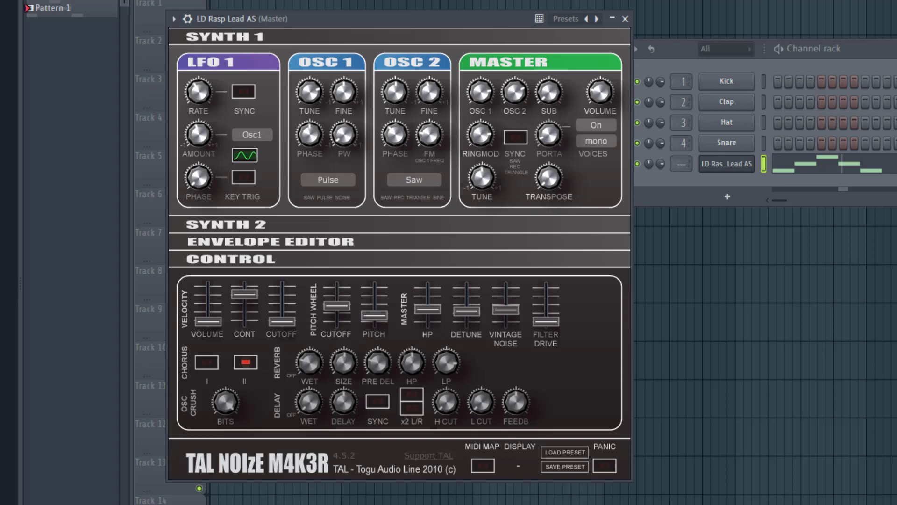
Step: Audition KB Pop Pluck TUC, then reload the '! Startup Juno Osc TAL' init patch
left_click(567, 19)
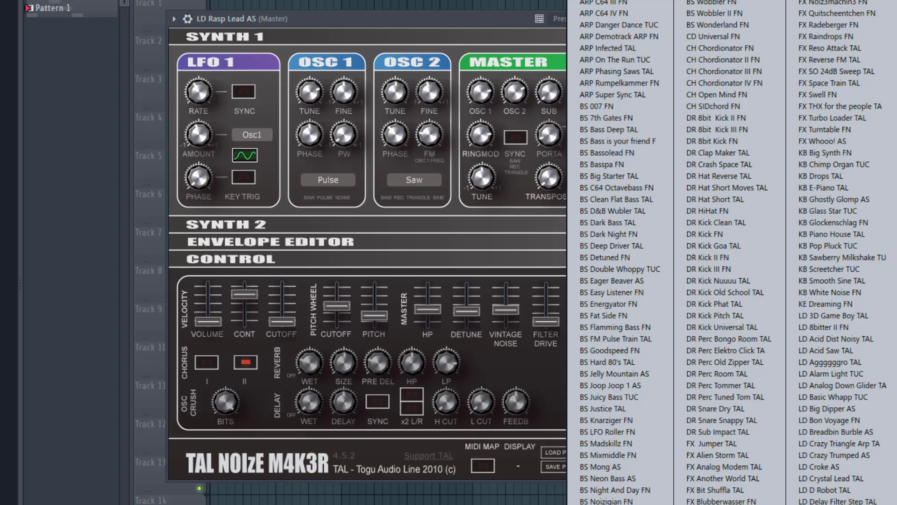
left_click(866, 234)
left_click(863, 245)
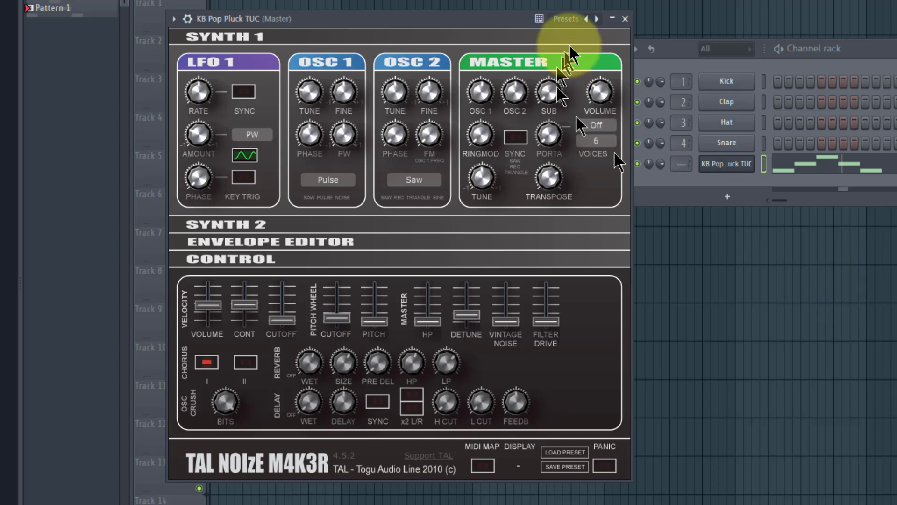
left_click(566, 19)
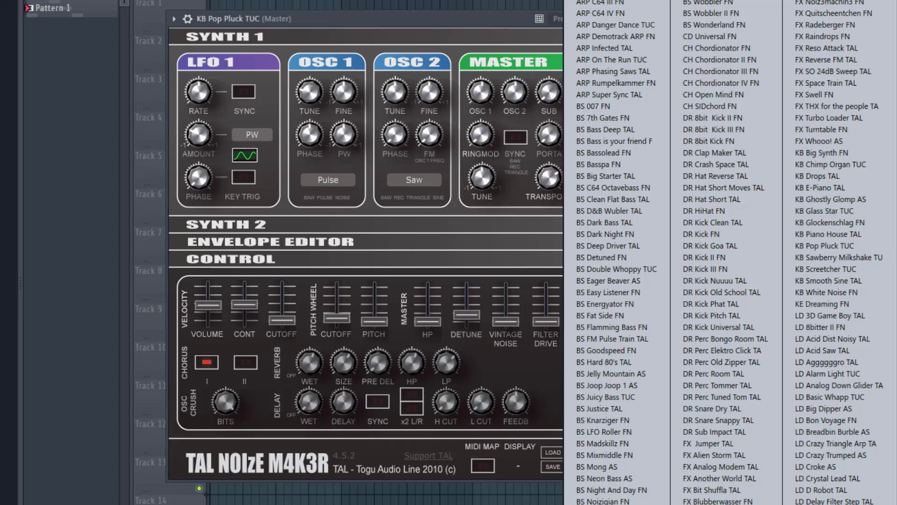
left_click(603, 3)
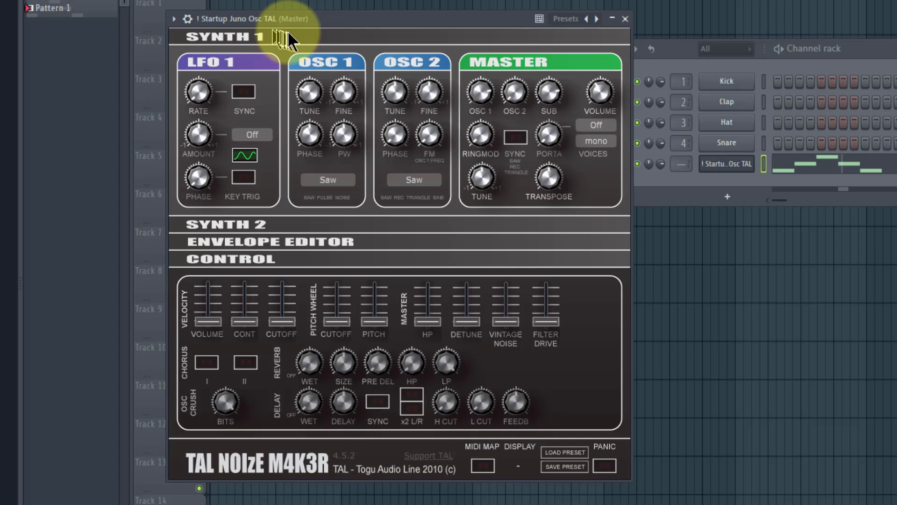
Step: Toggle the SYNTH 2 section open and closed to reveal LFO 2, the filter and the ADSR
left_click(241, 226)
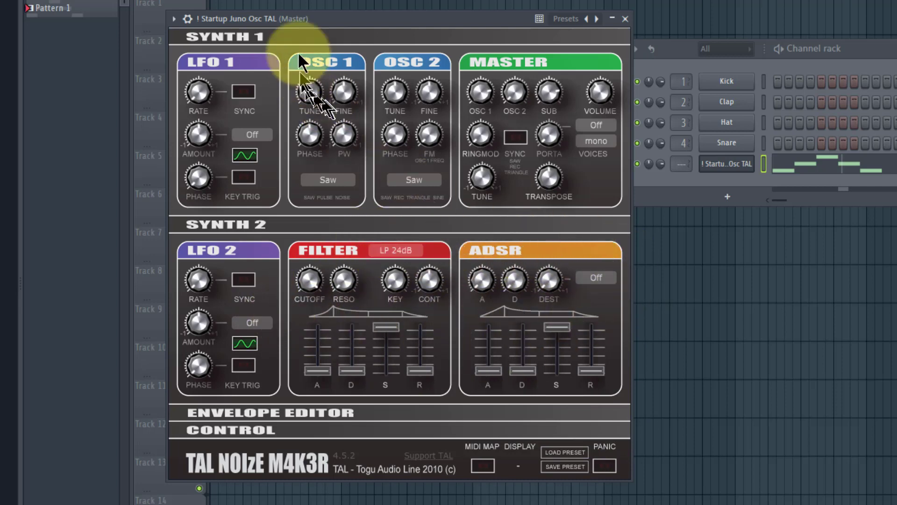
left_click(260, 227)
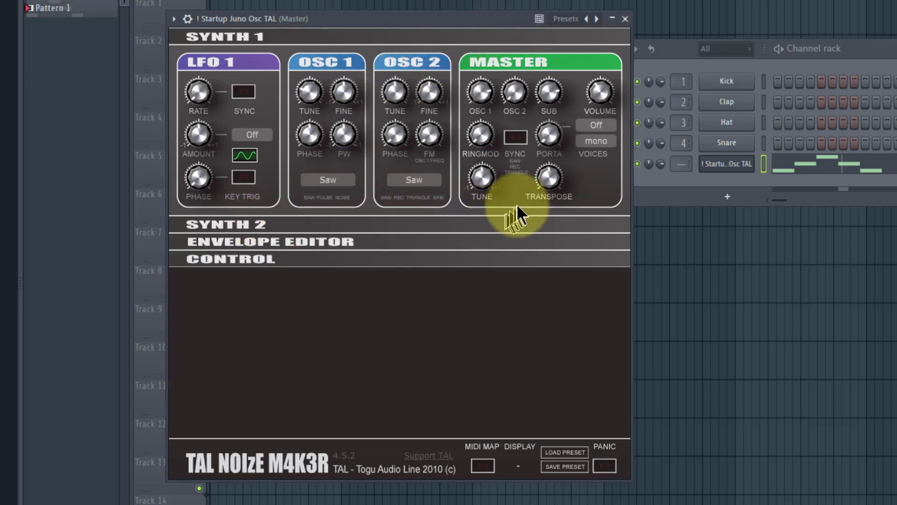
left_click(274, 224)
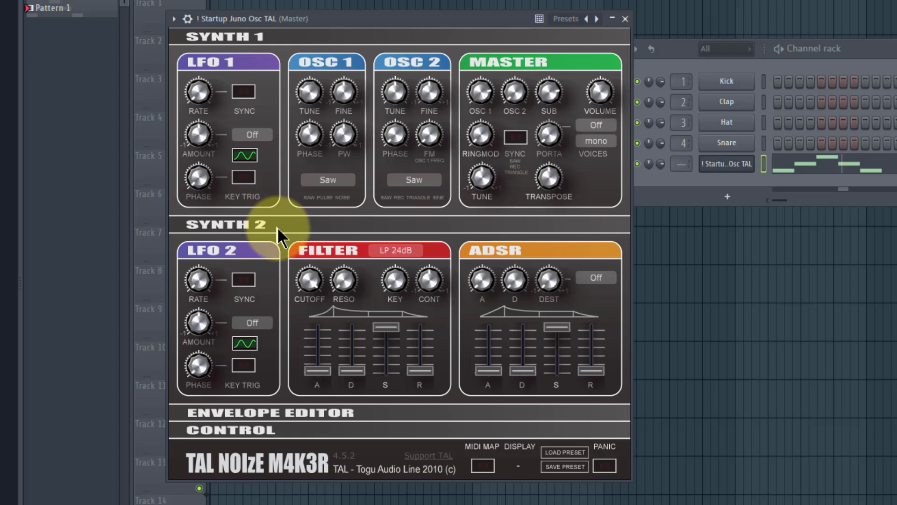
left_click(278, 223)
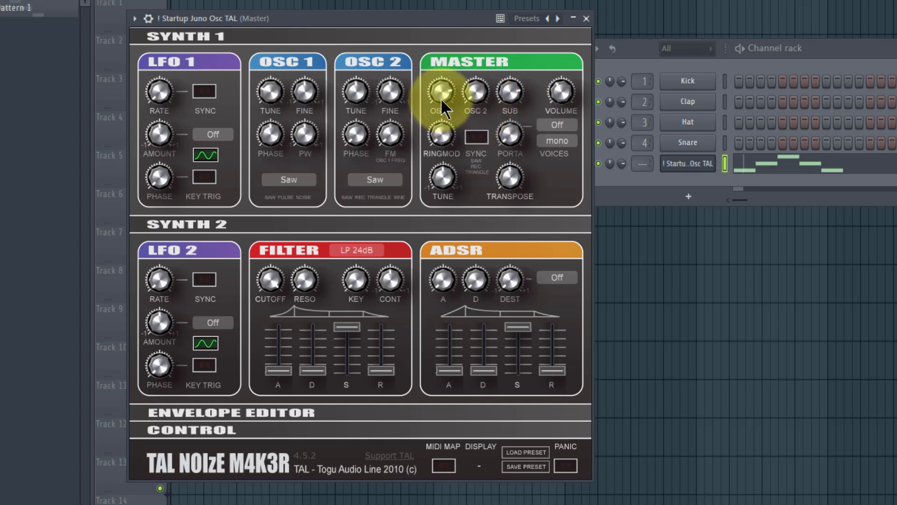
Step: Lower the MASTER SUB level and bring up the OSC 1 level
left_click(507, 88)
left_click_drag(507, 88, 516, 281)
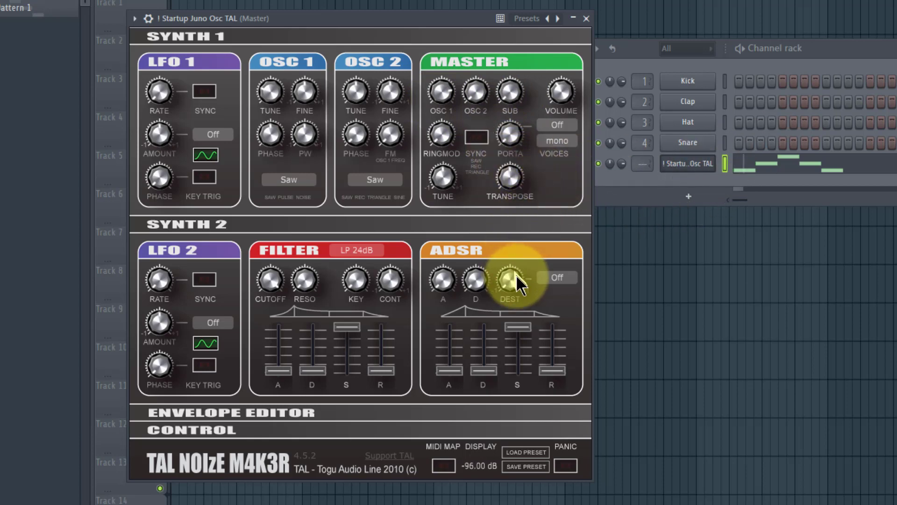
left_click(435, 96)
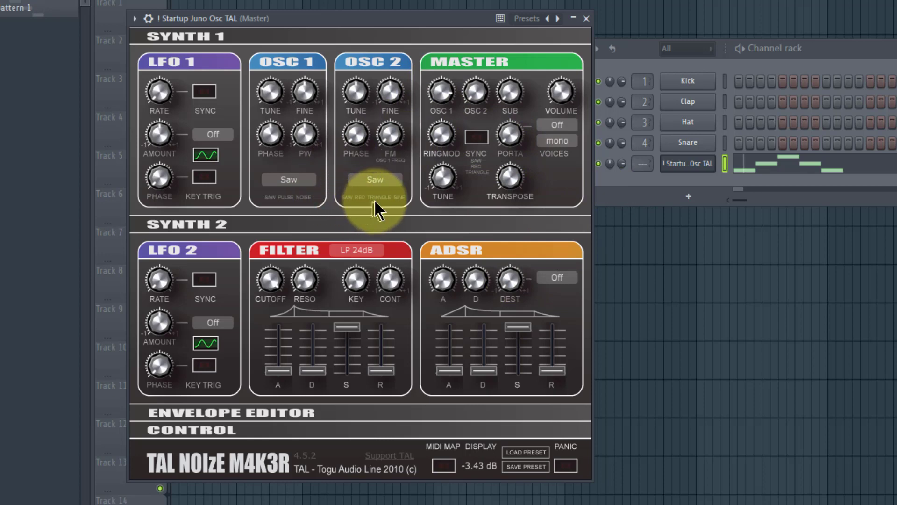
Step: Sweep OSC 1's tuning and pulse width, then set them back
left_click(269, 91)
left_click_drag(268, 90, 297, 90)
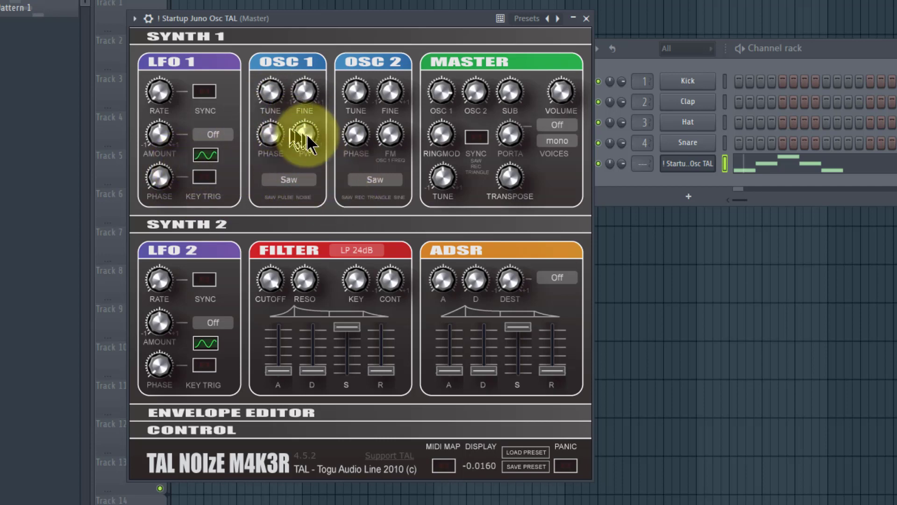
mouse_move(307, 134)
left_mouse_down()
mouse_move(301, 114)
mouse_move(305, 134)
left_mouse_up()
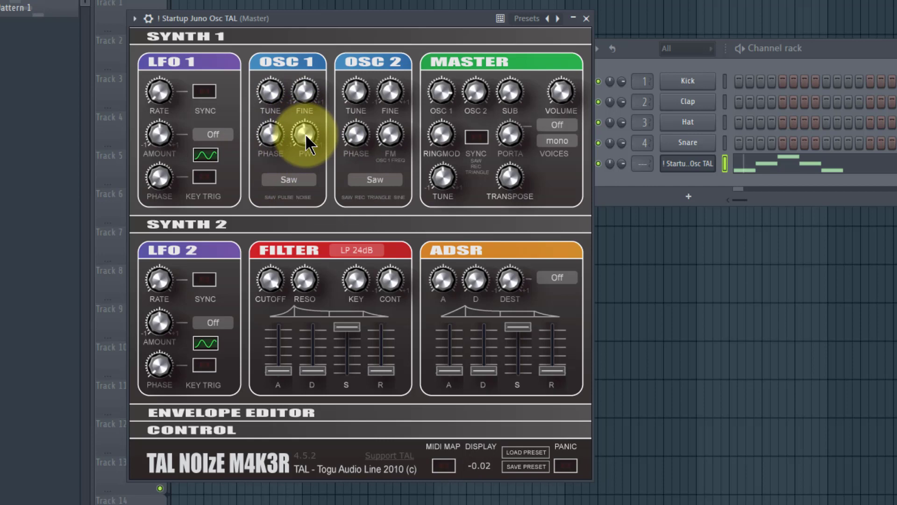
Step: Compare Saw, Noise and Pulse on OSC 1, keep Pulse, and drop its level to -96 dB
left_click(295, 182)
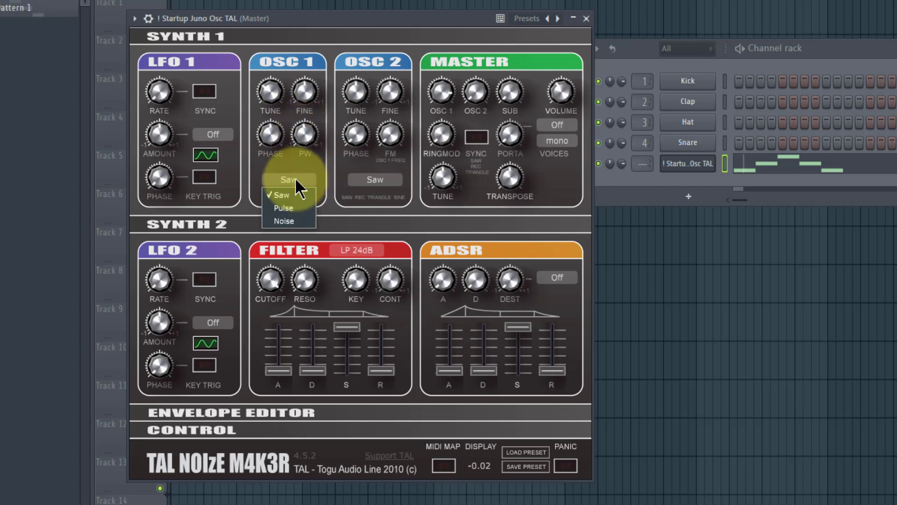
left_click(298, 208)
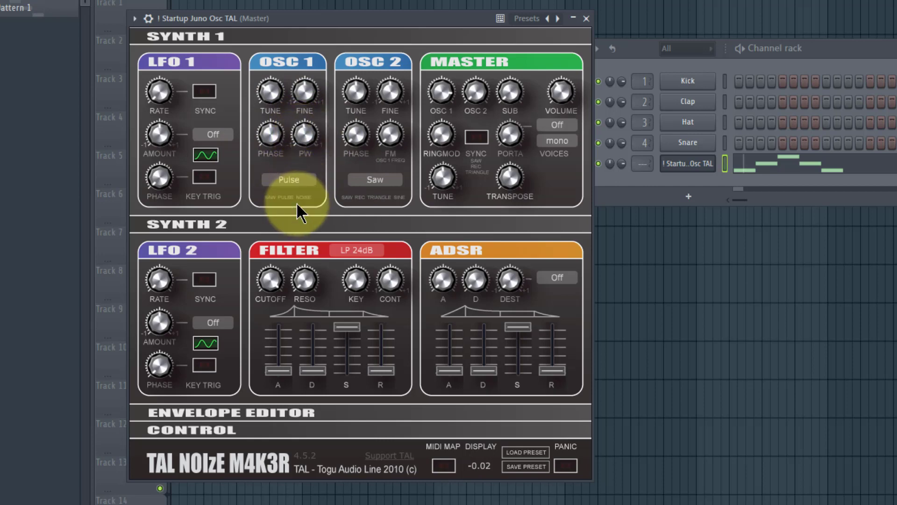
left_click(296, 179)
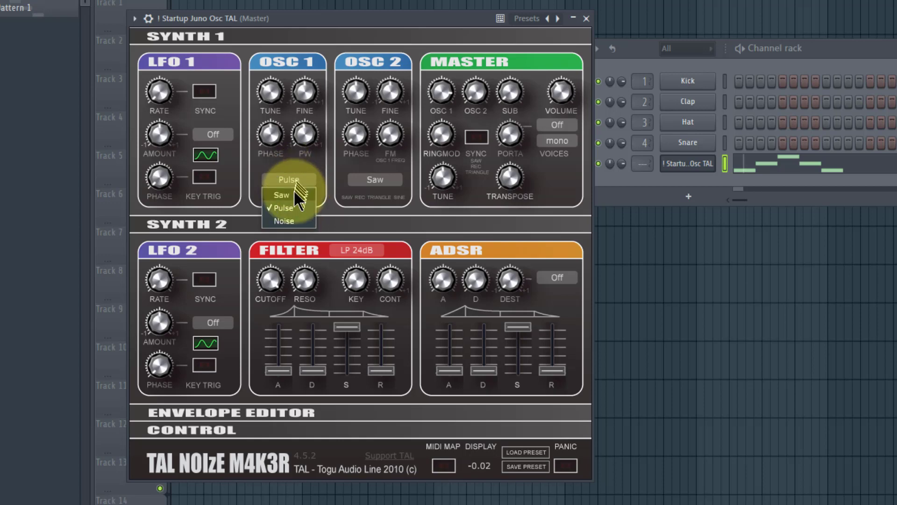
left_click(293, 190)
left_click(295, 179)
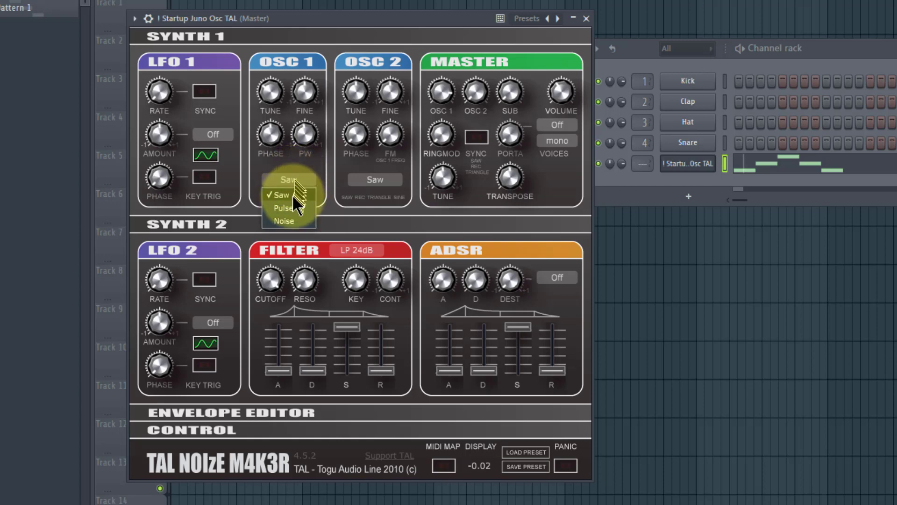
left_click(291, 207)
left_click(295, 180)
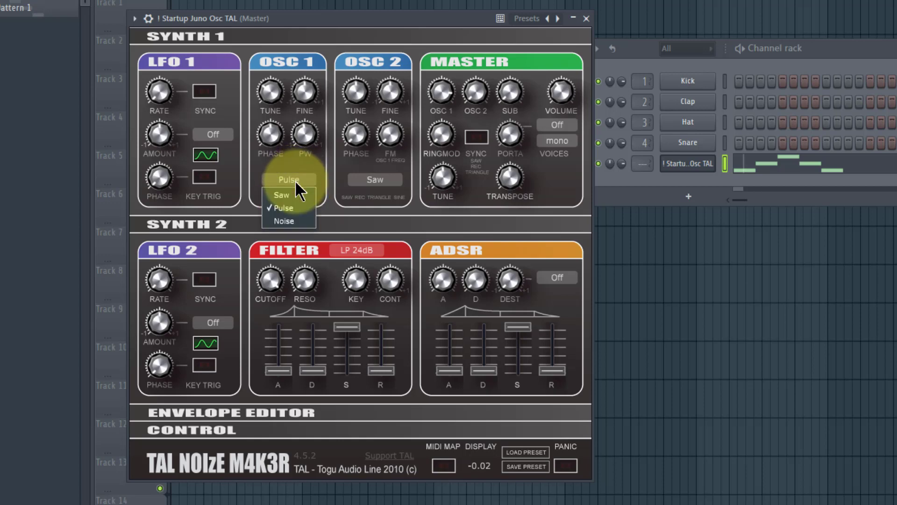
left_click(292, 216)
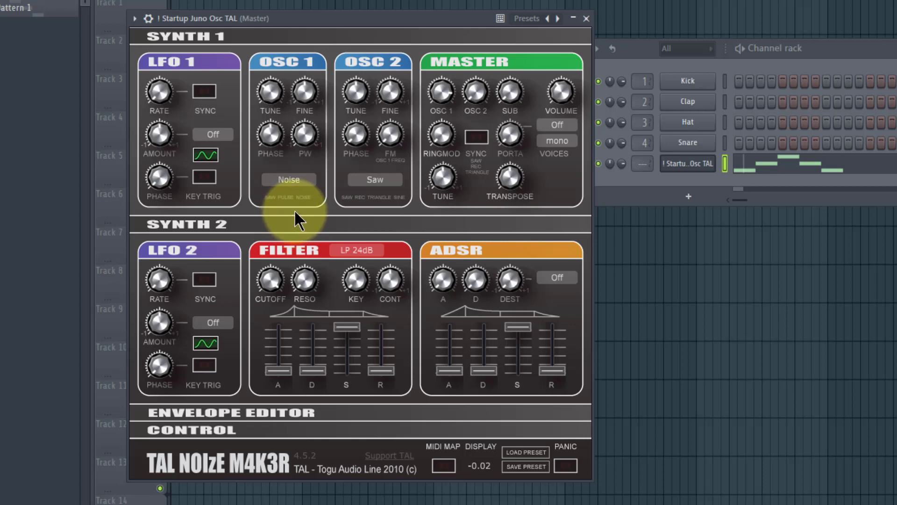
left_click(283, 178)
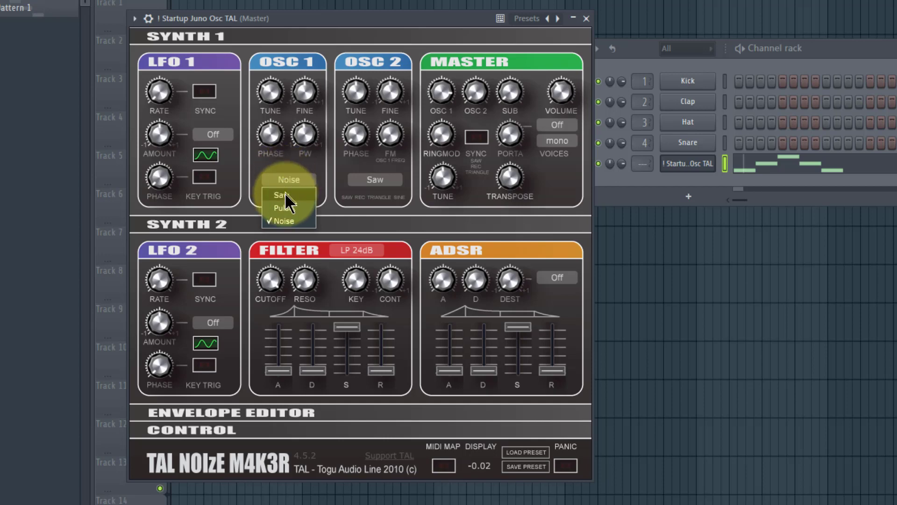
left_click(289, 207)
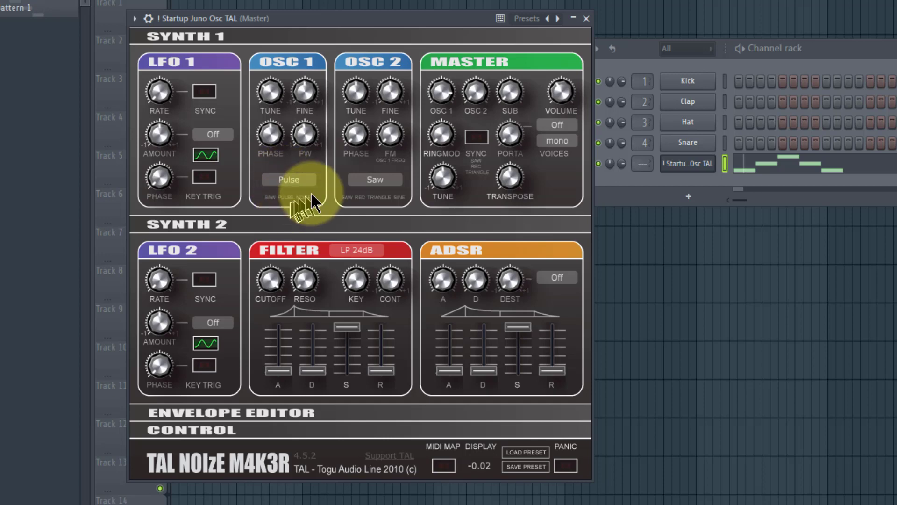
left_click_drag(442, 87, 377, 257)
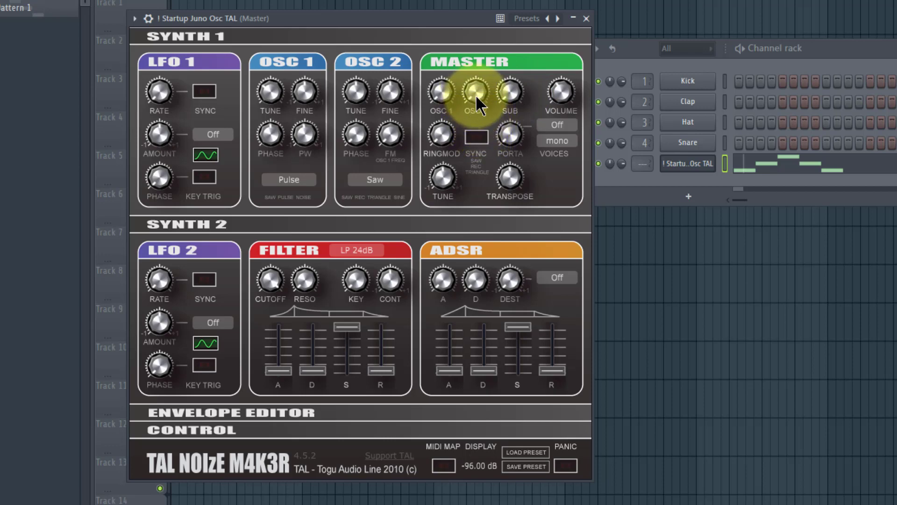
Step: Raise OSC 2's level, sweep its tuning, and set its waveform to Triangle
left_click_drag(473, 90, 472, 49)
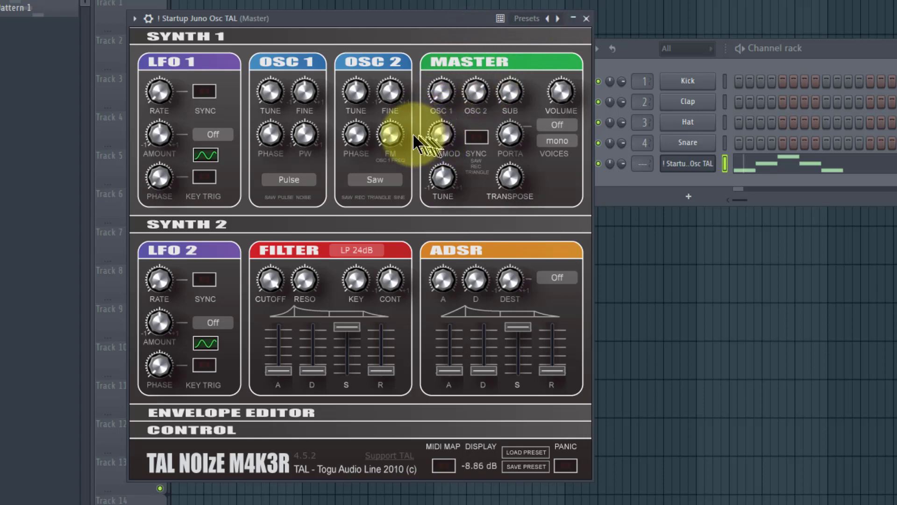
mouse_move(354, 90)
left_mouse_down()
mouse_move(361, 58)
mouse_move(363, 91)
mouse_move(388, 73)
mouse_move(390, 82)
mouse_move(352, 68)
mouse_move(361, 86)
left_mouse_up()
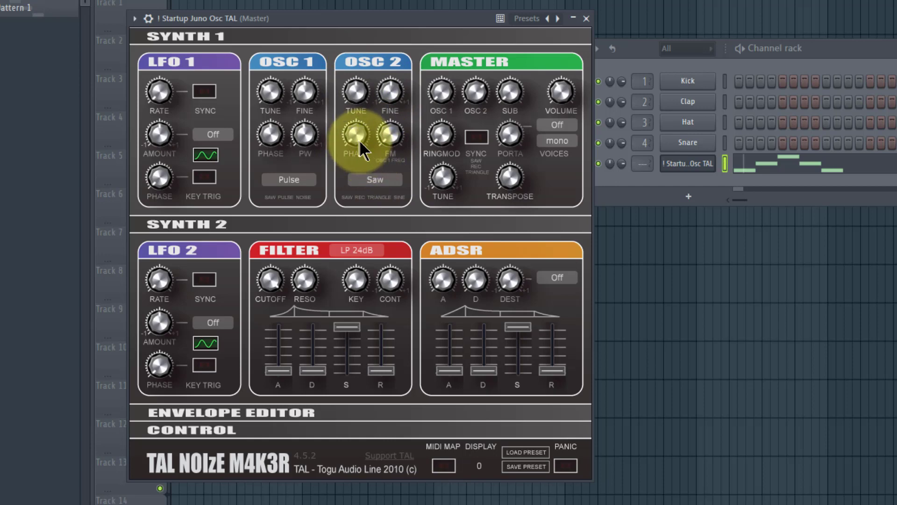
left_click(381, 178)
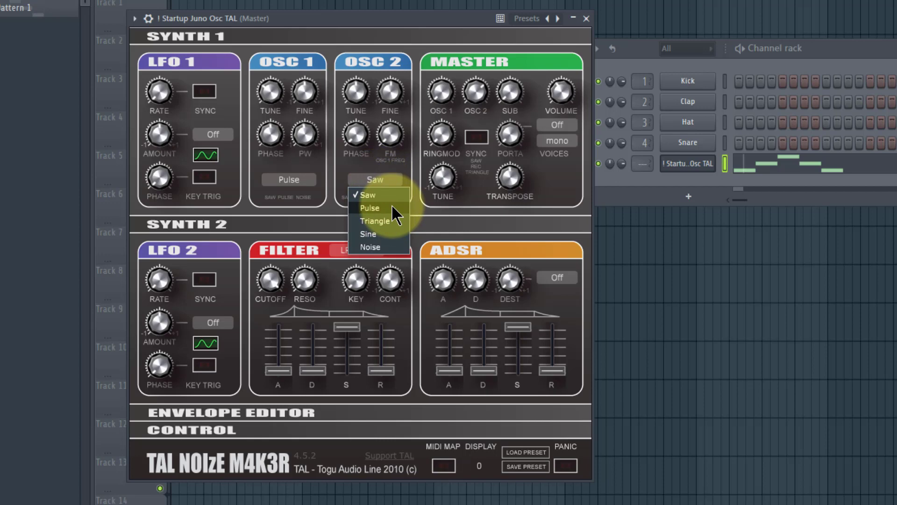
left_click(389, 221)
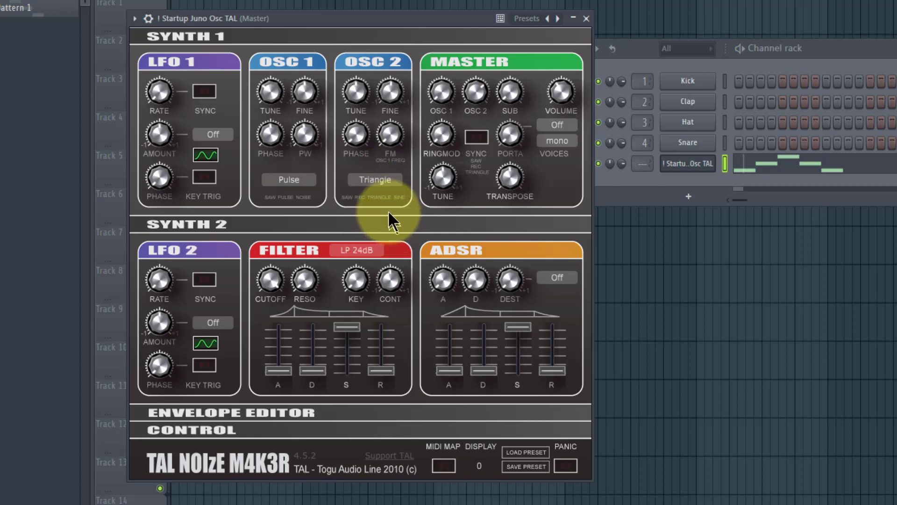
Step: Try Sine on OSC 2, then switch it back to Triangle
left_click(377, 179)
left_click(378, 233)
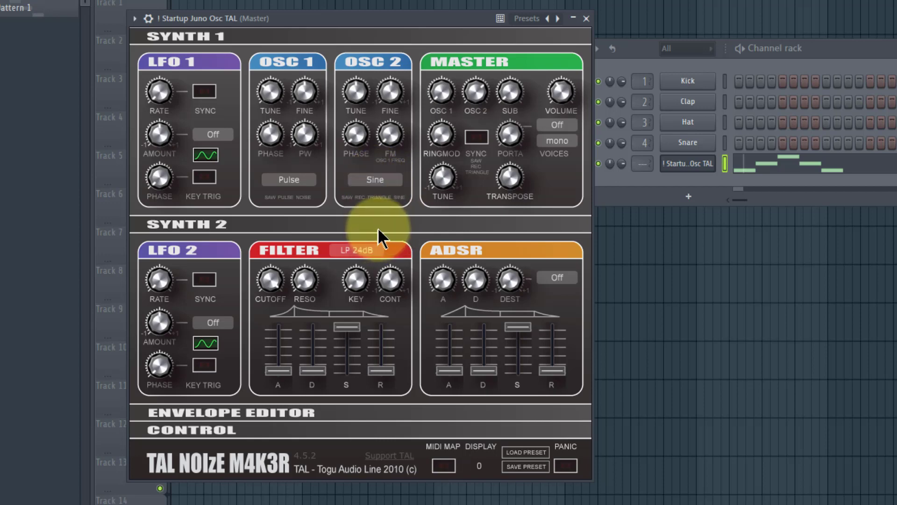
left_click(382, 180)
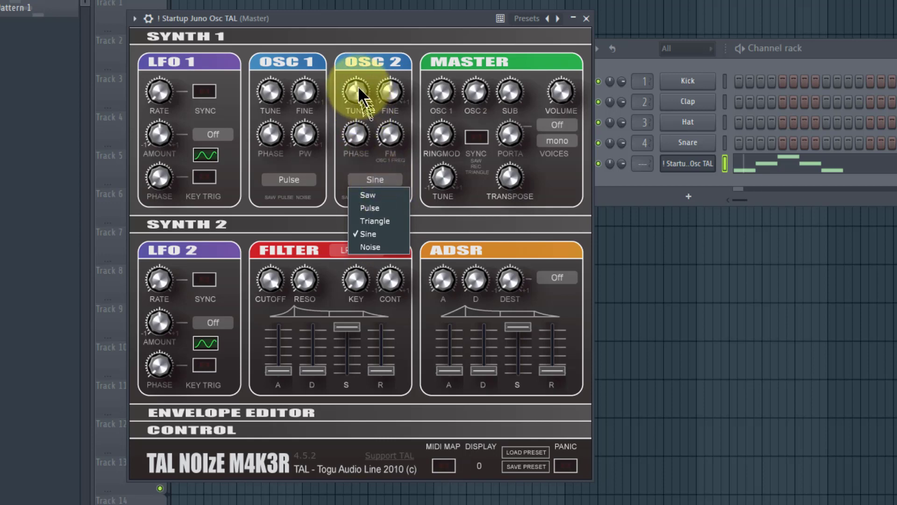
left_click(354, 54)
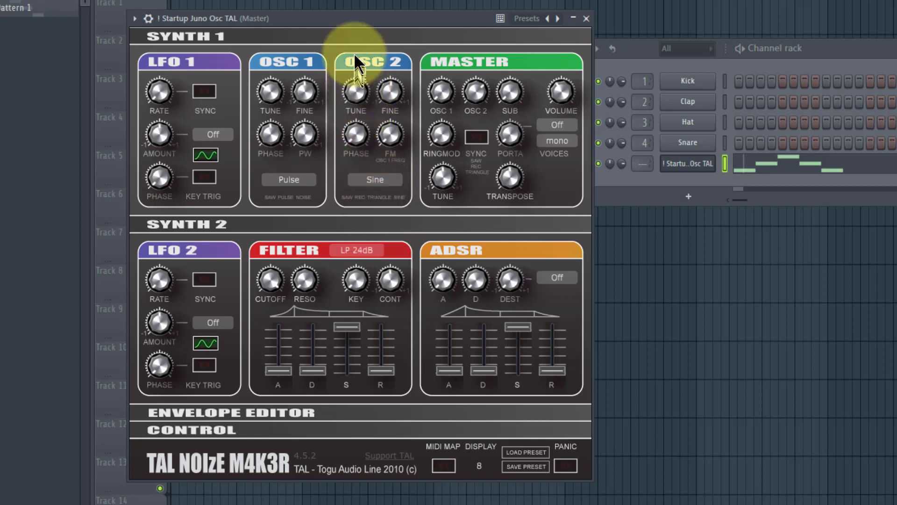
left_click(380, 180)
left_click(380, 218)
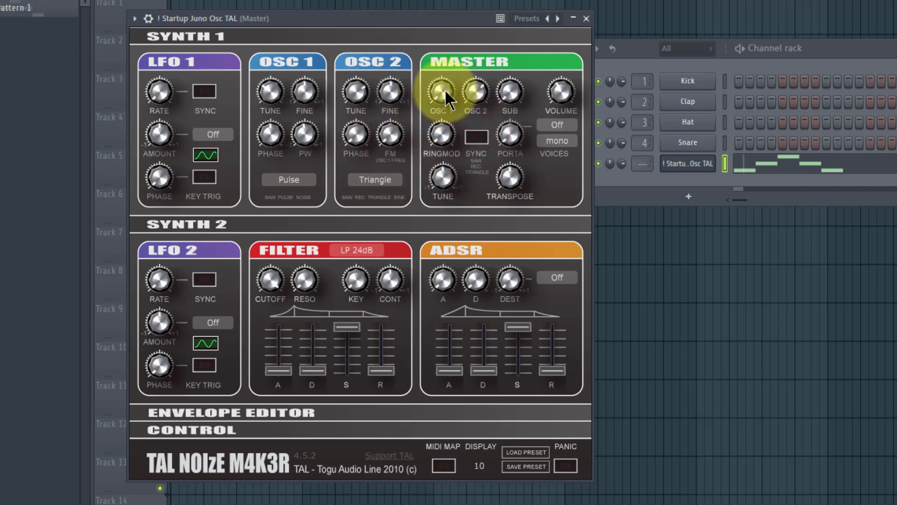
Step: Adjust the OSC 1 level and keep VOICES set to mono
mouse_move(444, 88)
left_mouse_down()
mouse_move(436, 83)
mouse_move(436, 36)
mouse_move(481, 7)
mouse_move(517, 19)
mouse_move(454, 91)
mouse_move(441, 71)
mouse_move(448, 80)
left_mouse_up()
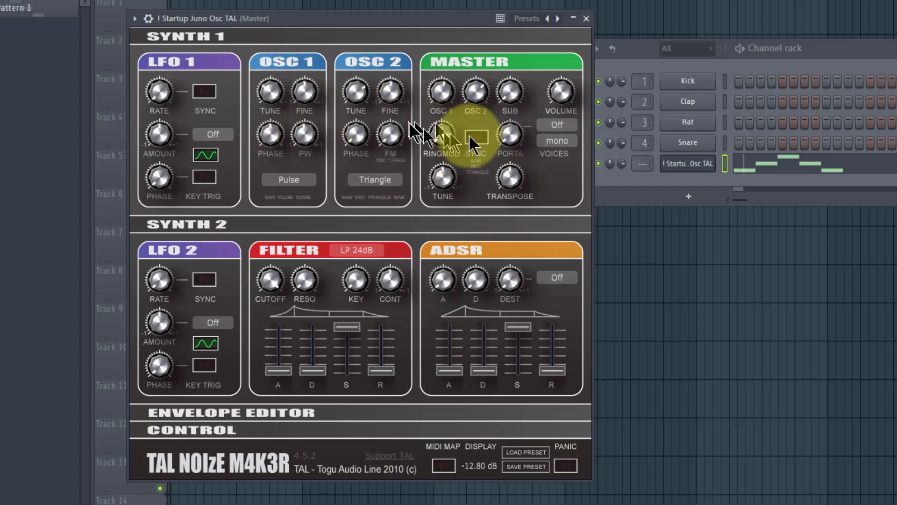
left_click(552, 143)
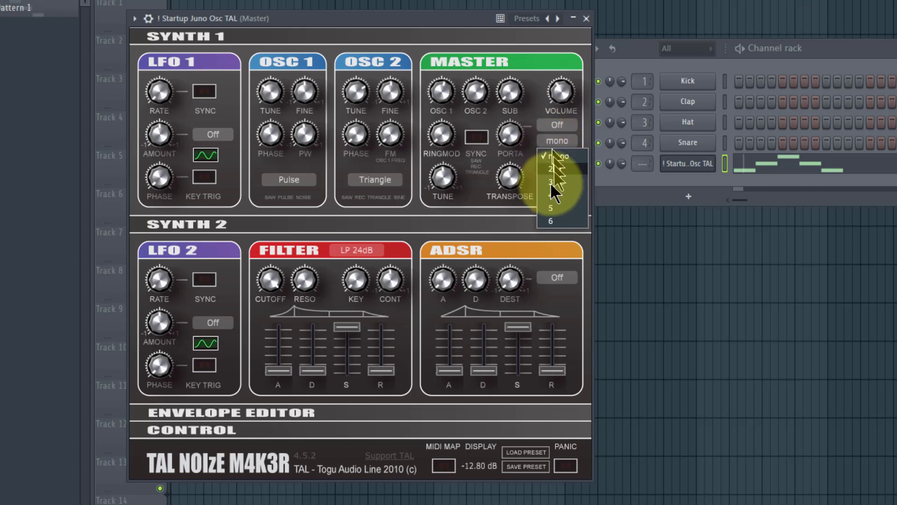
left_click(562, 140)
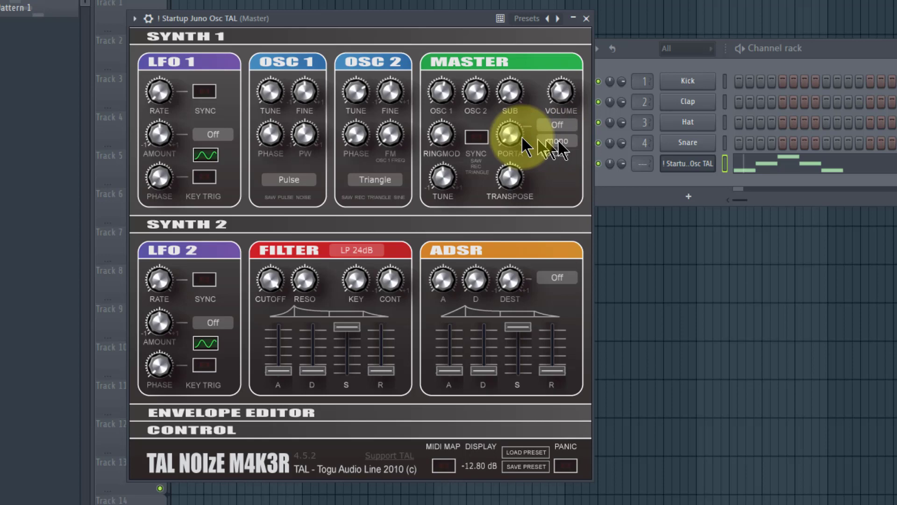
Step: Switch portamento On and set the PORTA amount to about 0.52
left_click(567, 124)
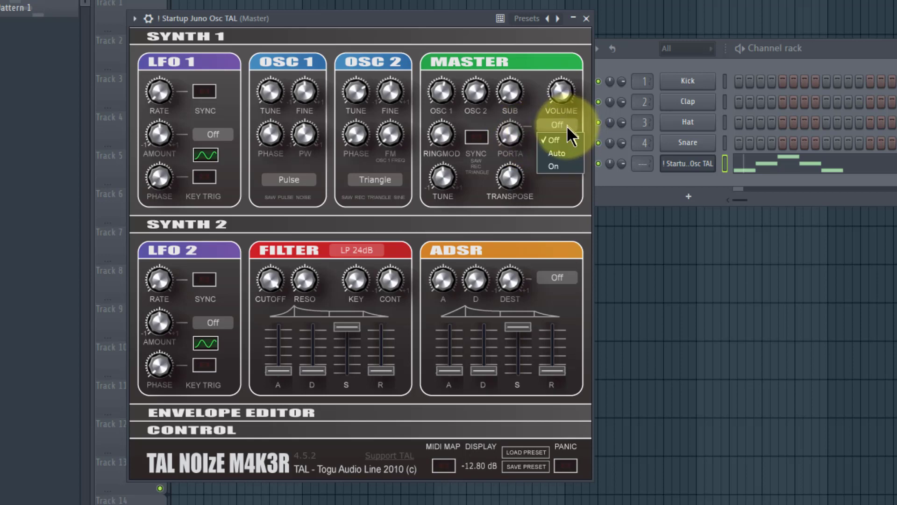
left_click(556, 165)
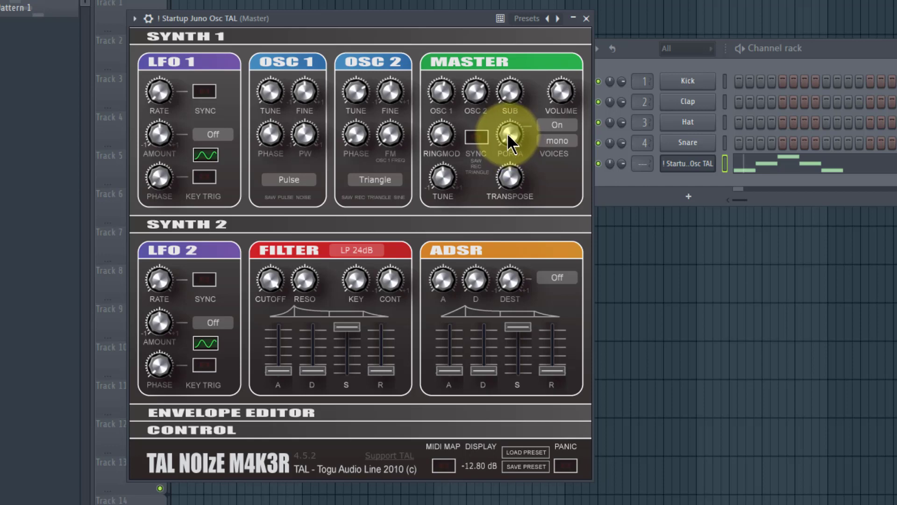
left_click_drag(506, 134, 520, 52)
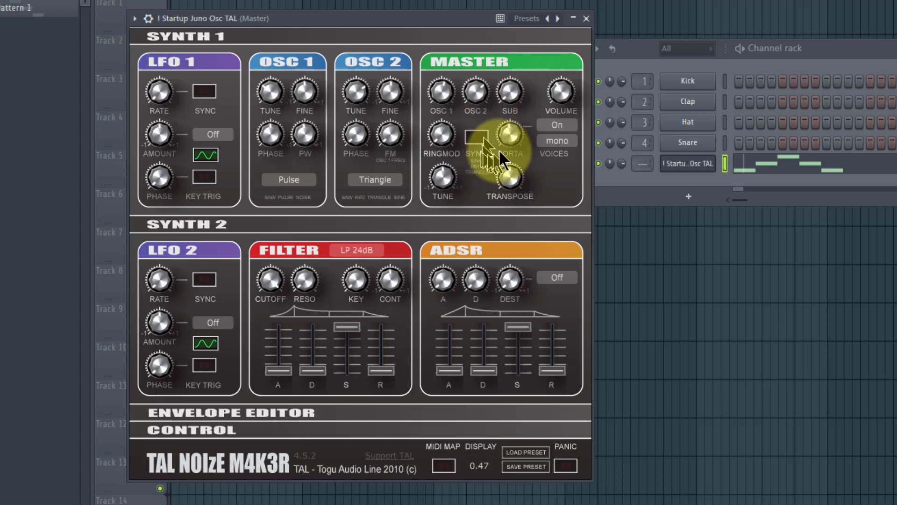
left_click_drag(498, 149, 507, 90)
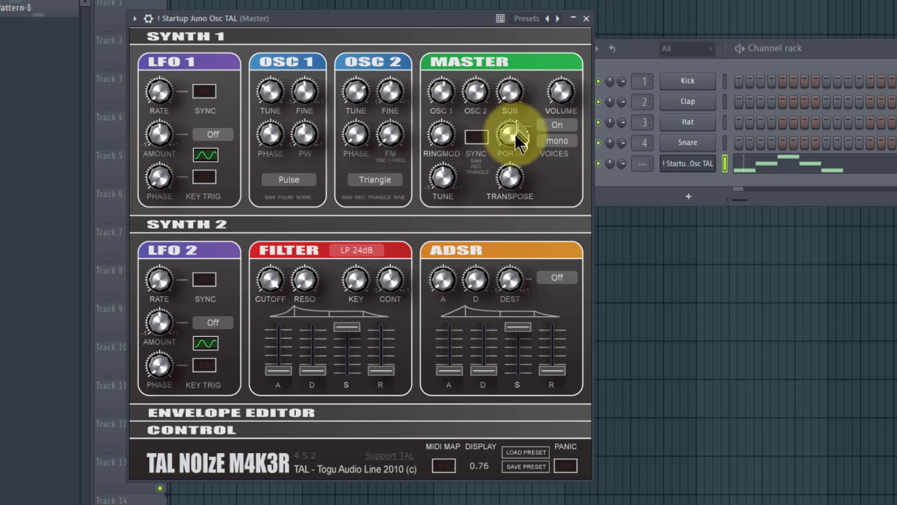
left_click_drag(515, 132, 506, 115)
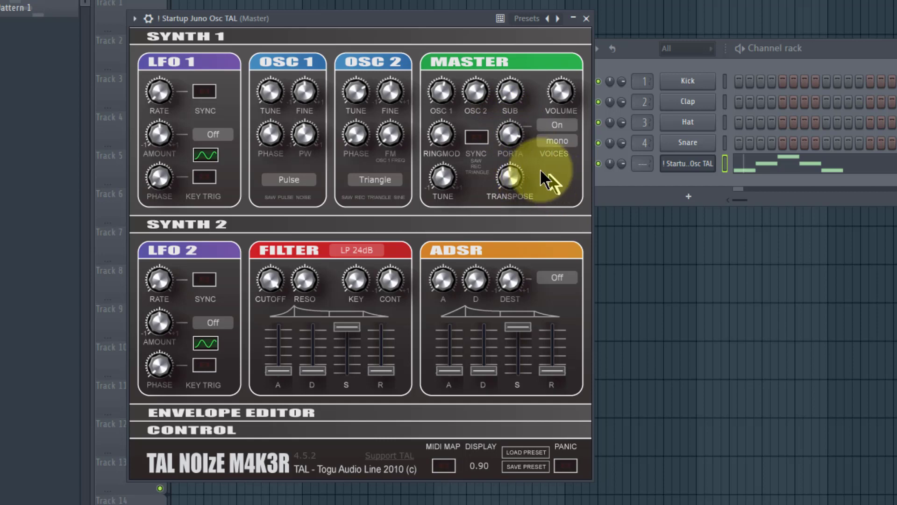
left_click_drag(511, 134, 575, 177)
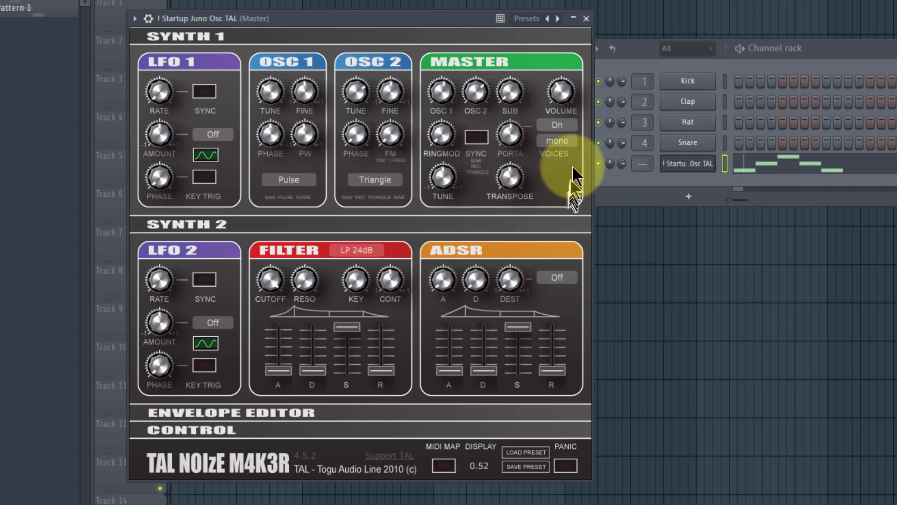
Step: Turn portamento back Off, confirm mono voicing, and re-expand the SYNTH 2 section
left_click(557, 125)
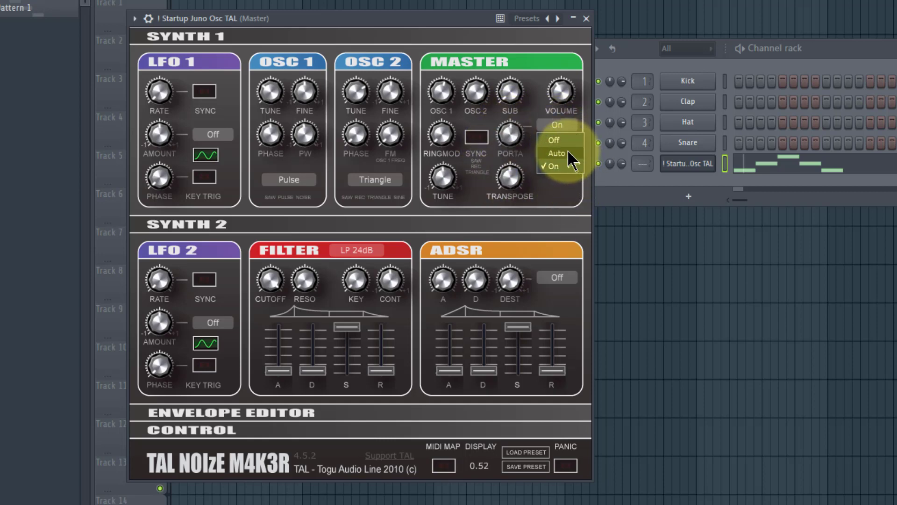
left_click(560, 141)
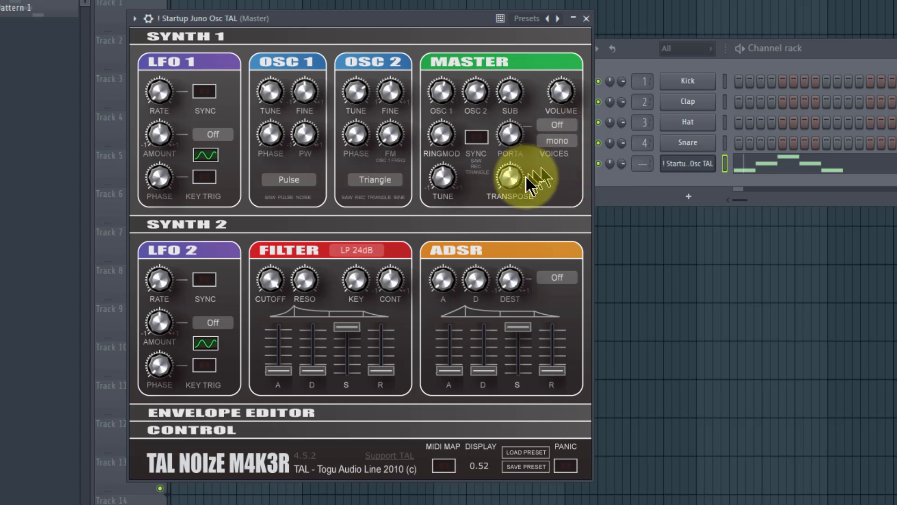
left_click(558, 141)
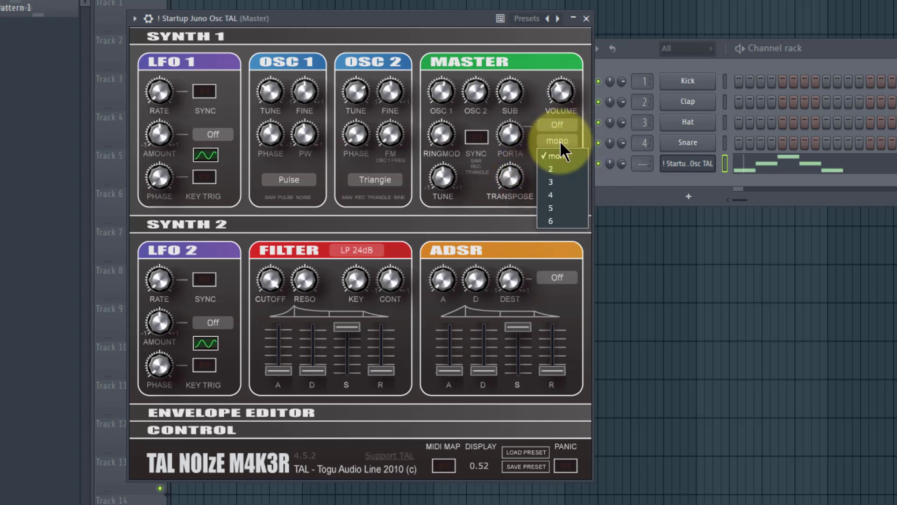
left_click(560, 141)
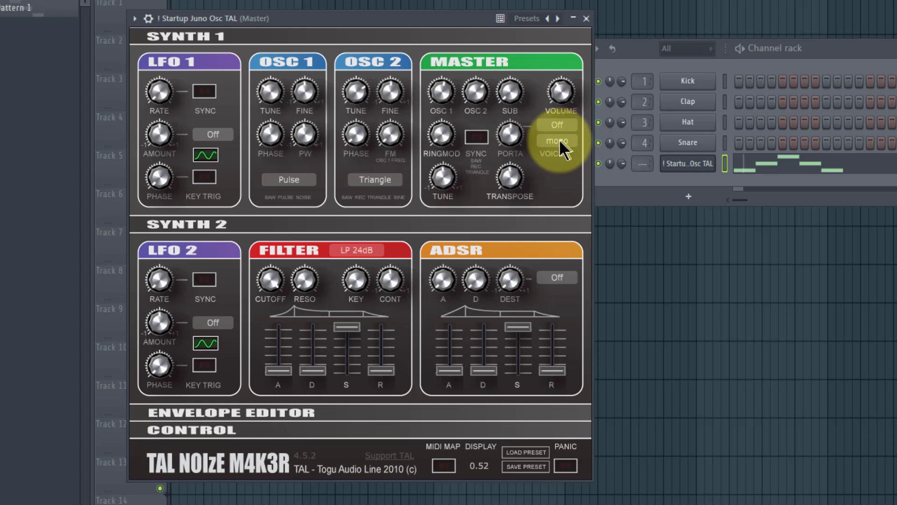
left_click(558, 141)
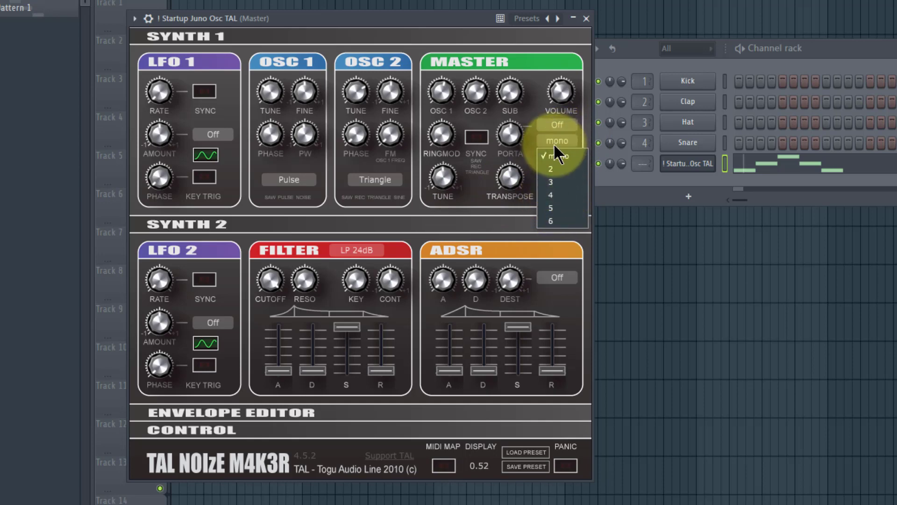
left_click(559, 138)
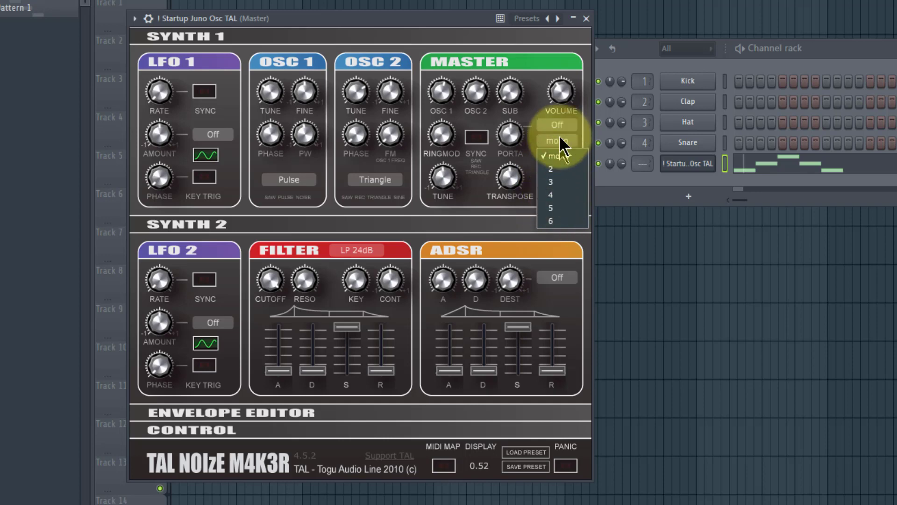
left_click(558, 138)
left_click(559, 138)
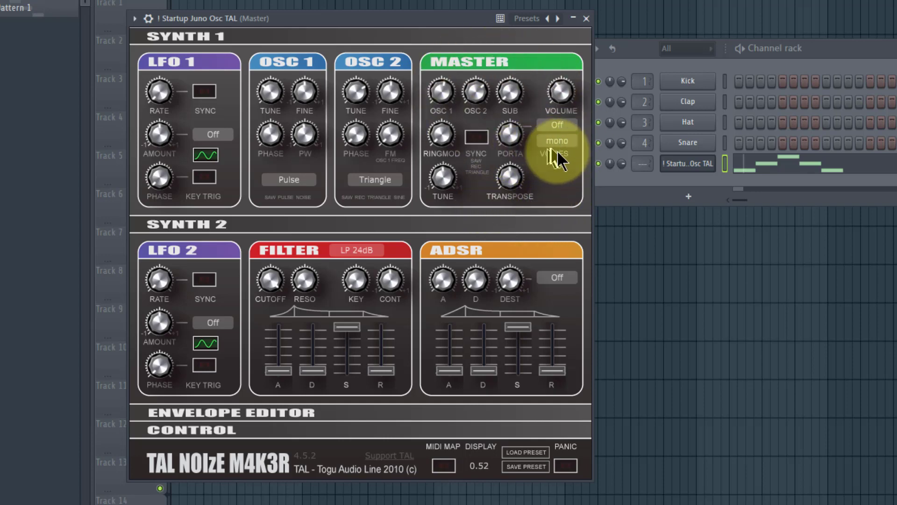
left_click(282, 228)
left_click(279, 221)
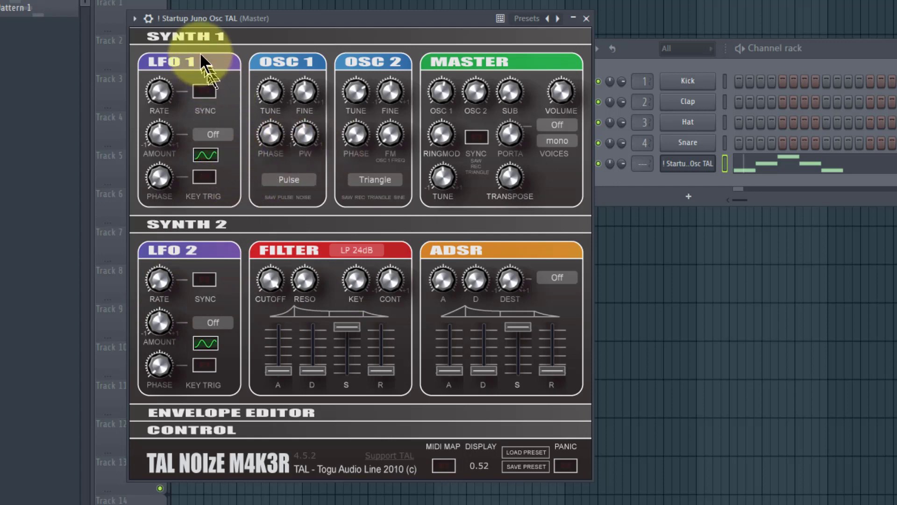
left_click(222, 140)
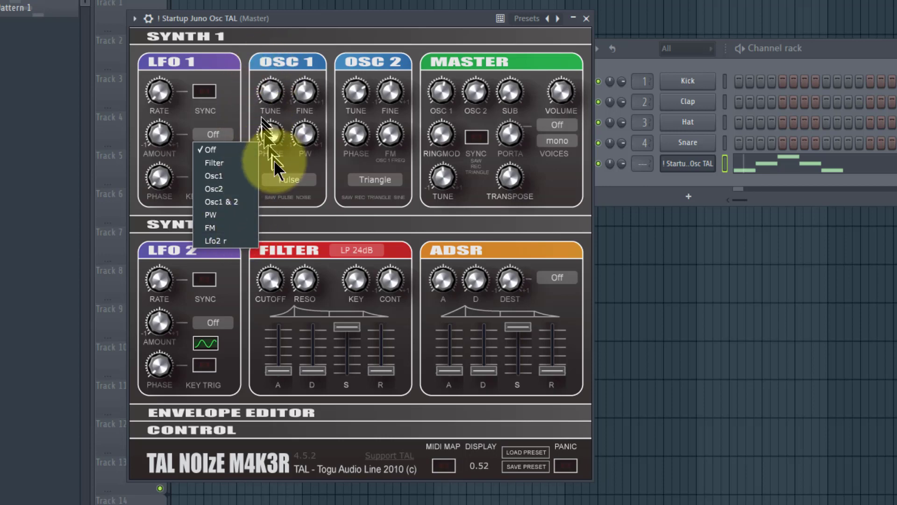
left_click(228, 117)
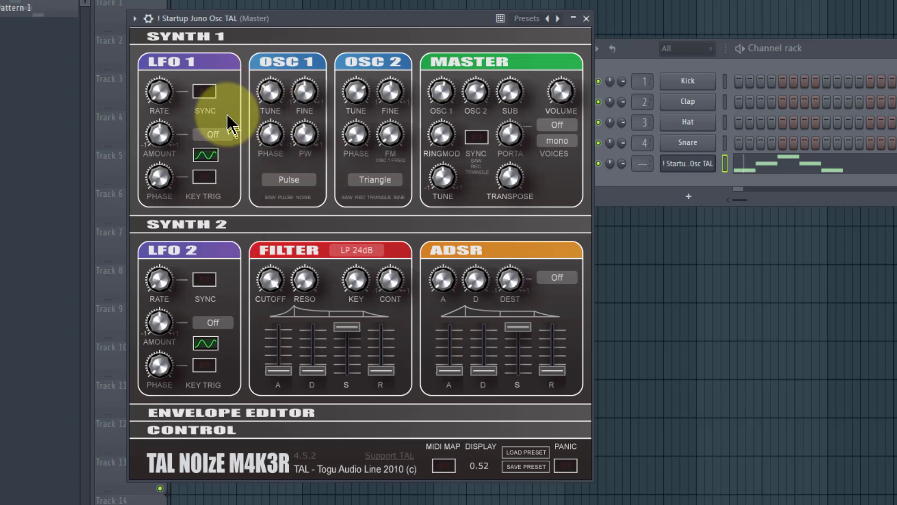
left_click(219, 321)
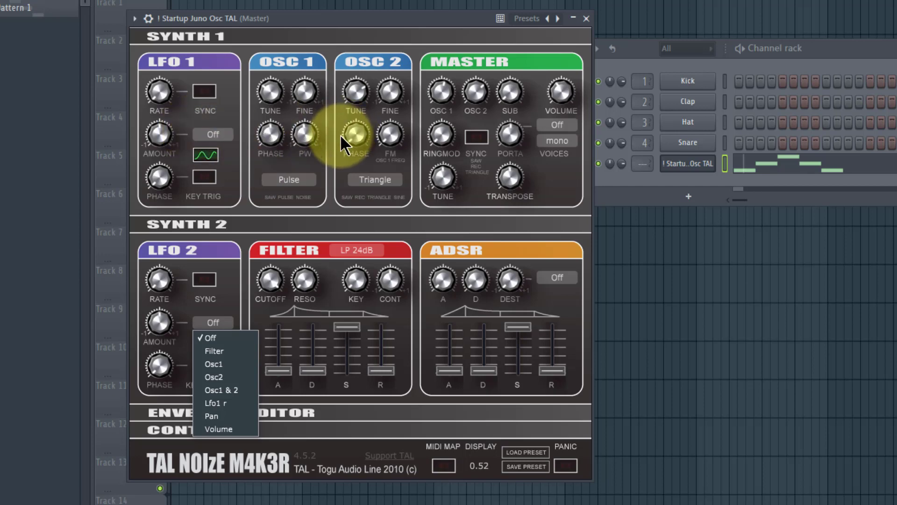
left_click(484, 88)
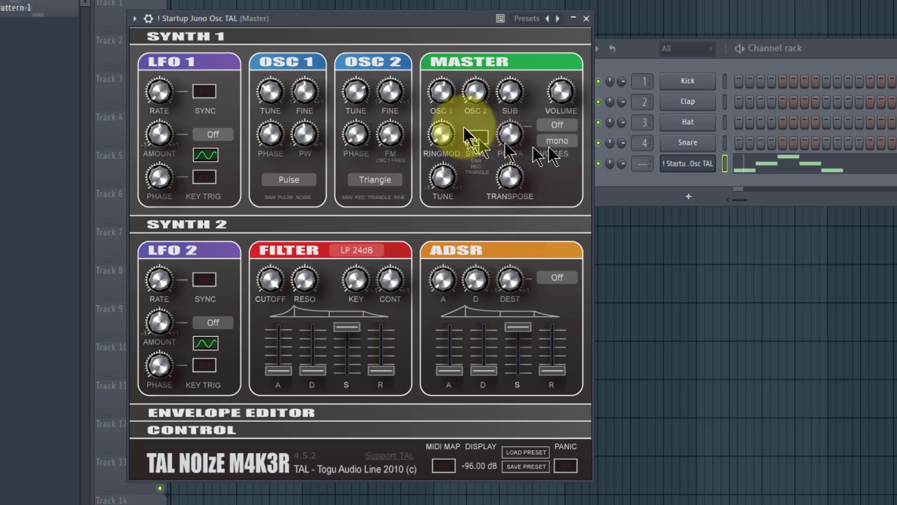
Step: Route LFO 1 to Osc1 and adjust its modulation amount
left_click(214, 135)
left_click(228, 176)
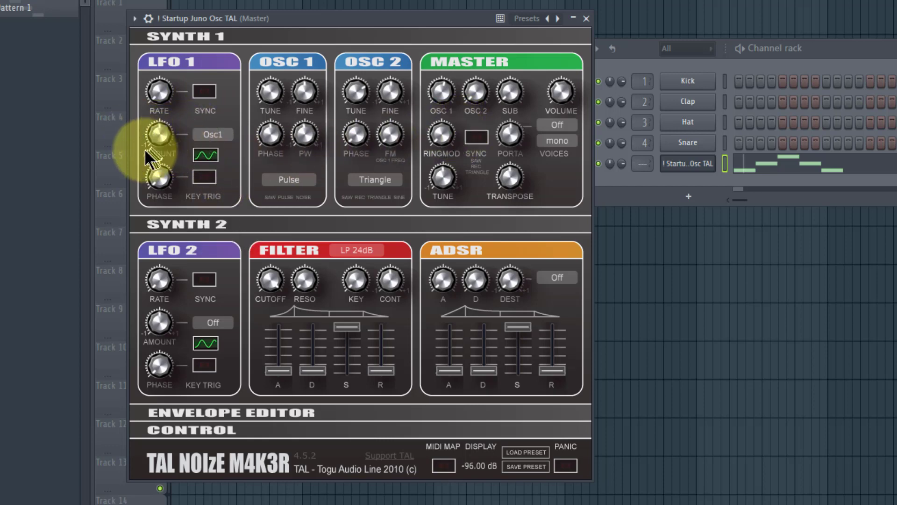
left_click_drag(154, 155, 388, 137)
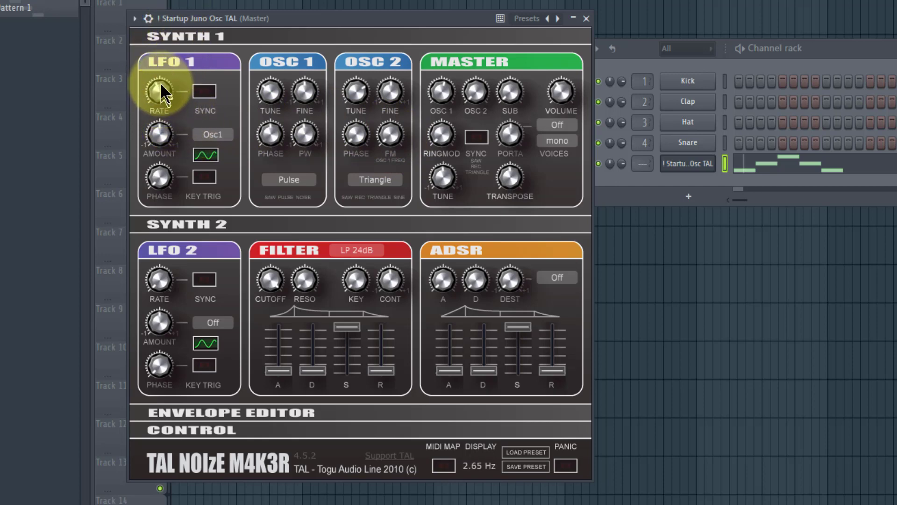
Step: Raise the LFO 1 rate to about 66 Hz, nudge its amount up slightly, and raise Osc 1 level
left_click_drag(160, 83, 163, 68)
left_click_drag(444, 96, 439, 74)
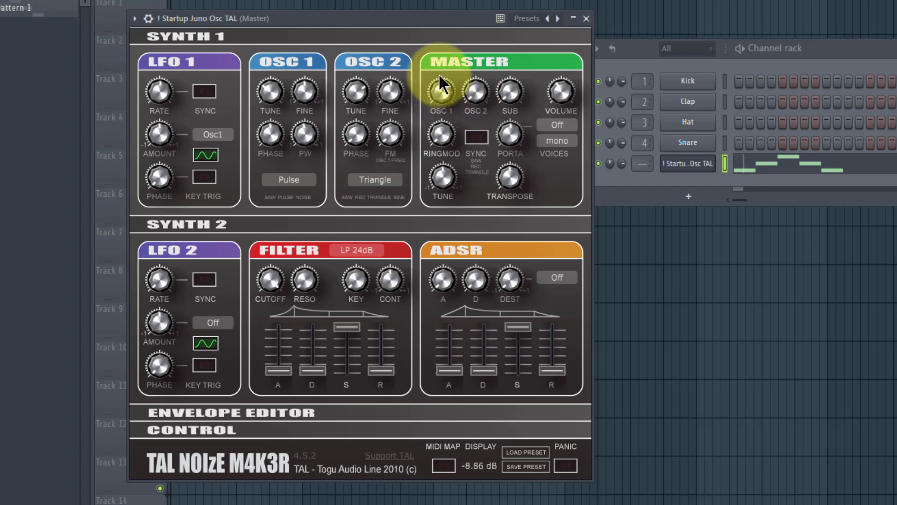
left_click(164, 135)
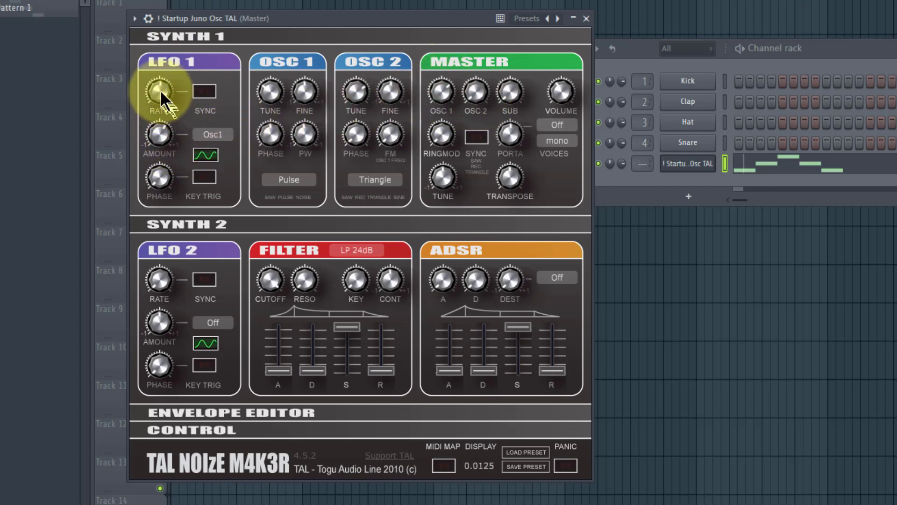
left_click(161, 136)
left_click_drag(177, 144, 161, 126)
mouse_move(164, 94)
left_mouse_down()
mouse_move(153, 49)
mouse_move(155, 74)
mouse_move(175, 101)
mouse_move(154, 83)
mouse_move(150, 68)
mouse_move(169, 95)
left_mouse_up()
left_click_drag(162, 132, 175, 178)
mouse_move(165, 95)
left_mouse_down()
mouse_move(158, 43)
mouse_move(170, 83)
mouse_move(159, 62)
mouse_move(160, 117)
mouse_move(160, 84)
left_mouse_up()
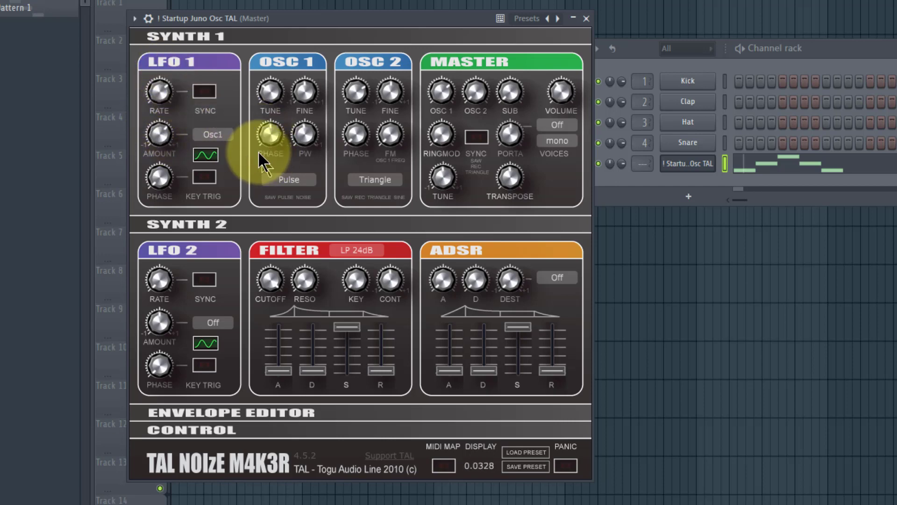
Step: Keep Osc1 as LFO 1's destination and scroll through the LFO waveform shapes
left_click(219, 136)
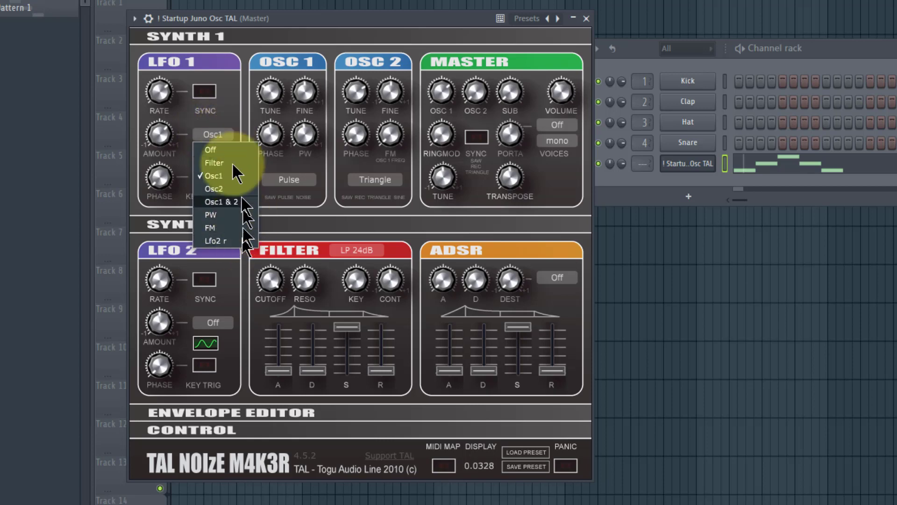
left_click(228, 112)
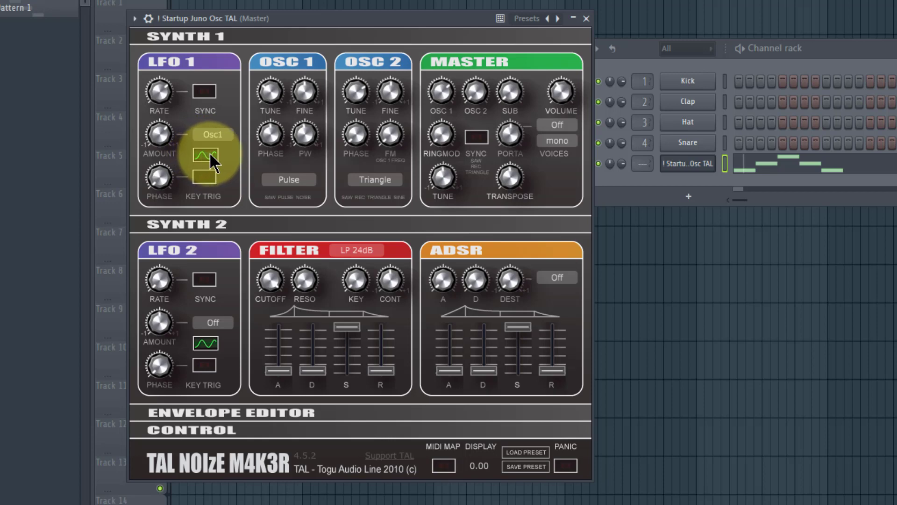
scroll(209, 152, "up", 5)
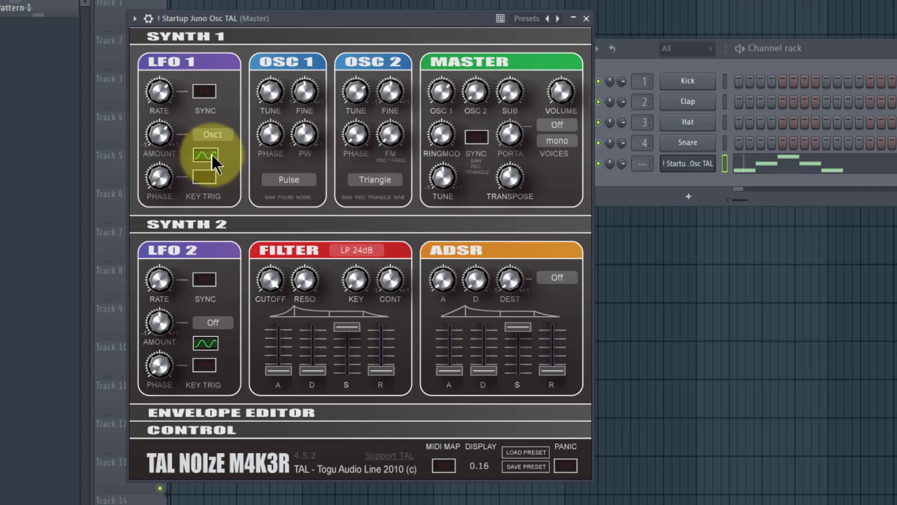
scroll(212, 149, "down", 1)
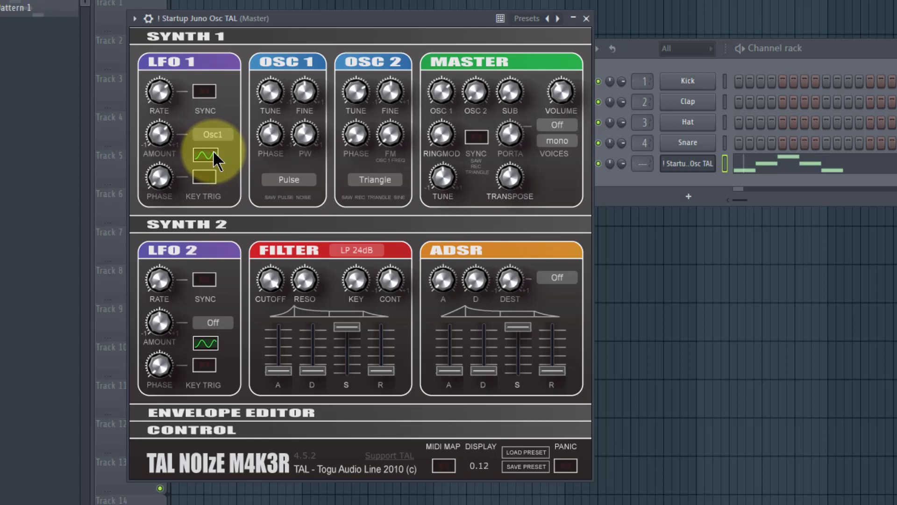
scroll(213, 150, "down", 2)
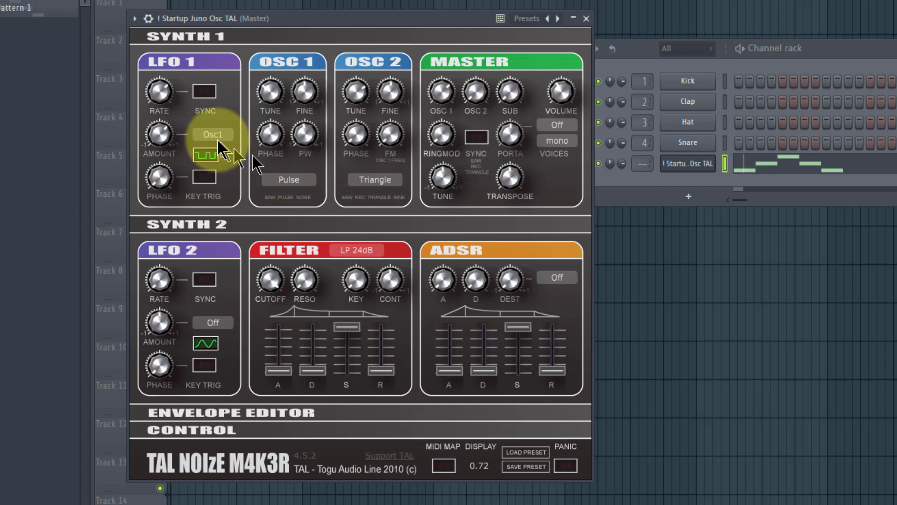
Step: Switch LFO 1 to sample-and-hold and sweep its rate from about 71 Hz to 48 Hz
left_click(213, 153)
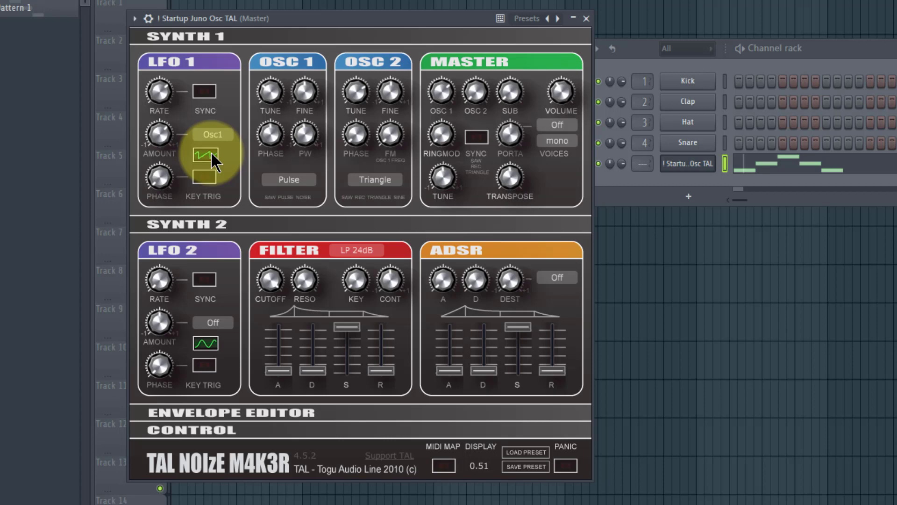
left_click(158, 75)
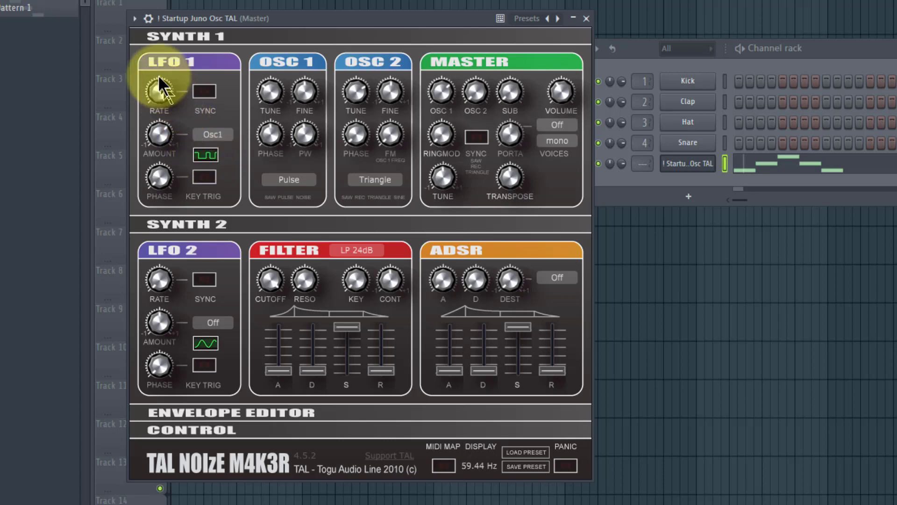
left_click_drag(157, 71, 198, 39)
Step: Cycle LFO 1's waveform through noise and other shapes back to sine
left_click(203, 156)
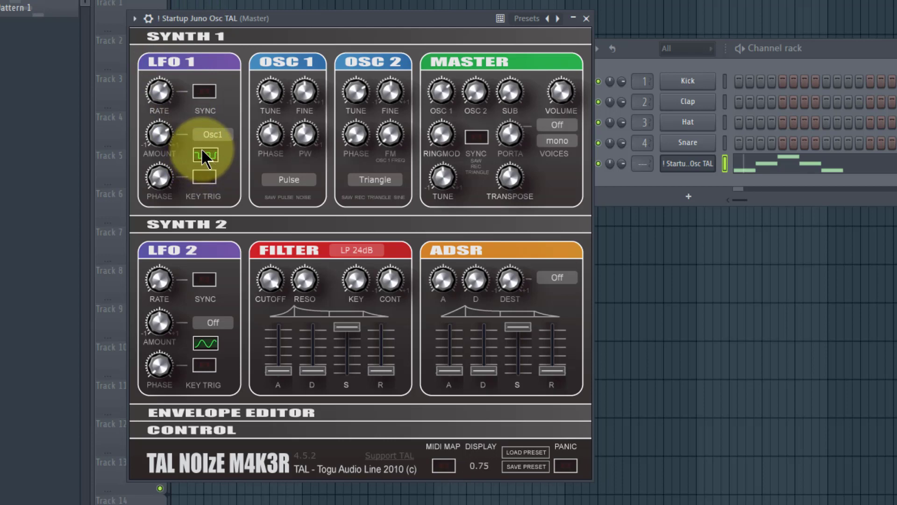
mouse_move(201, 147)
left_mouse_down()
mouse_move(279, 162)
mouse_move(206, 152)
left_mouse_up()
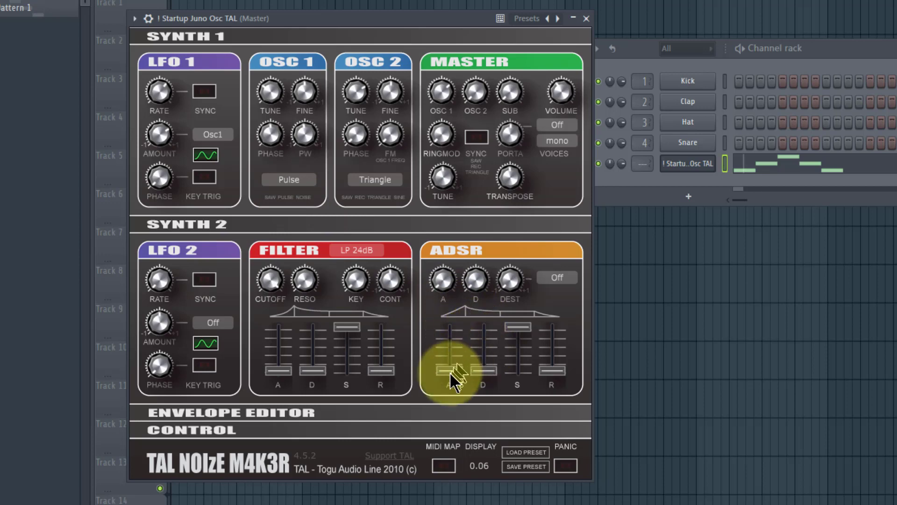
Step: Experiment with the ADSR attack, decay and sustain sliders, bringing attack back to zero
left_click_drag(450, 371, 435, 460)
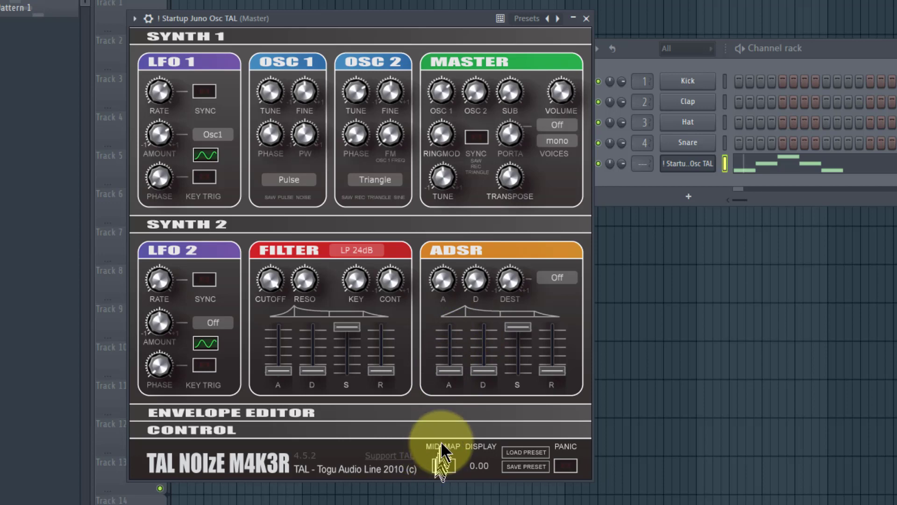
left_click_drag(450, 367, 445, 230)
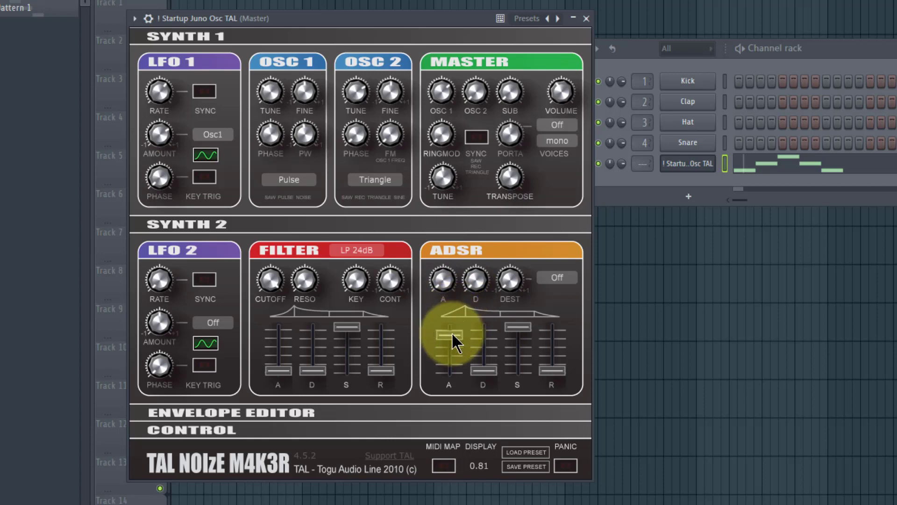
left_click_drag(450, 333, 452, 409)
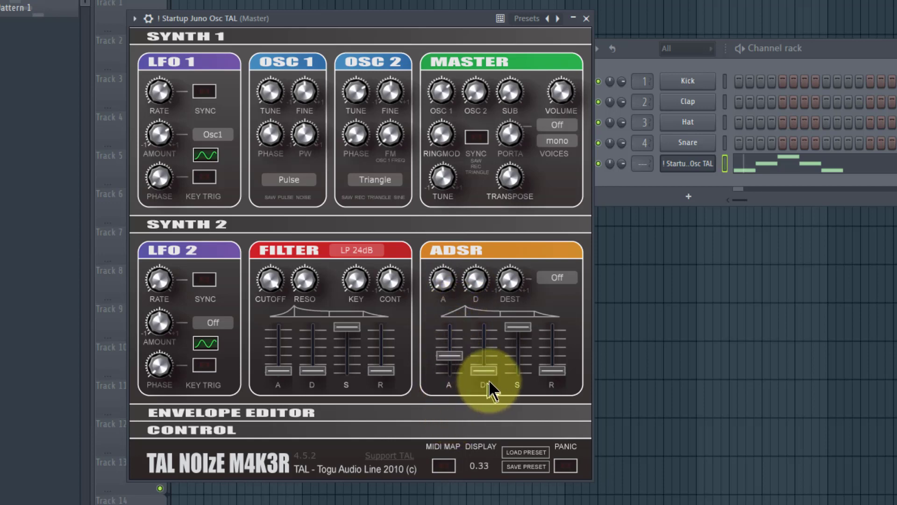
left_click_drag(489, 376, 493, 272)
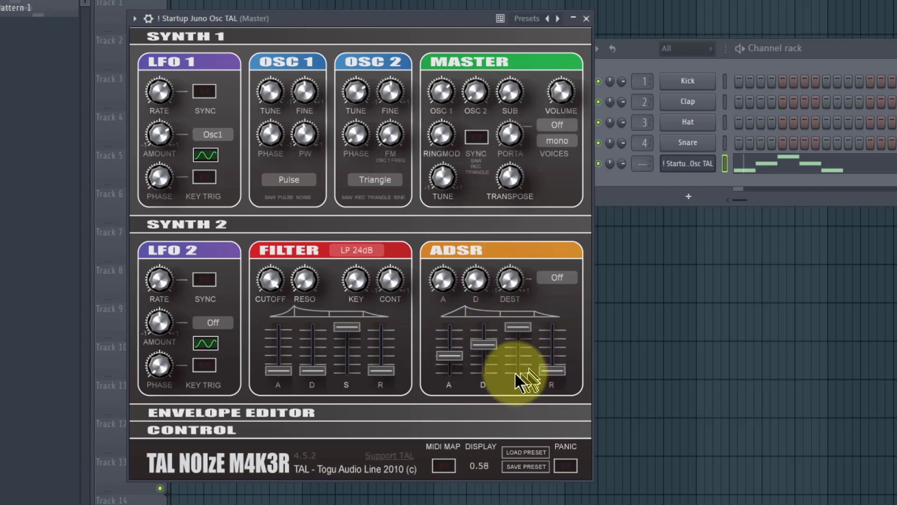
left_click_drag(453, 356, 456, 388)
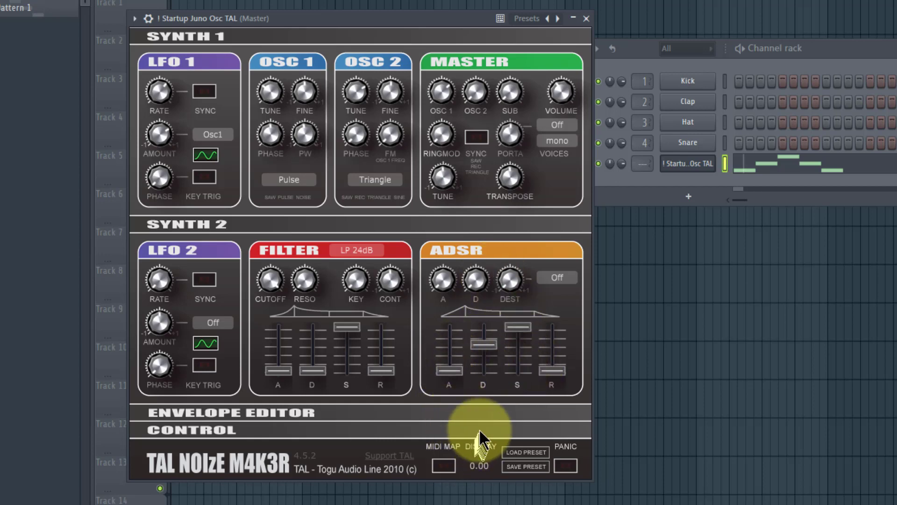
left_click_drag(488, 348, 482, 380)
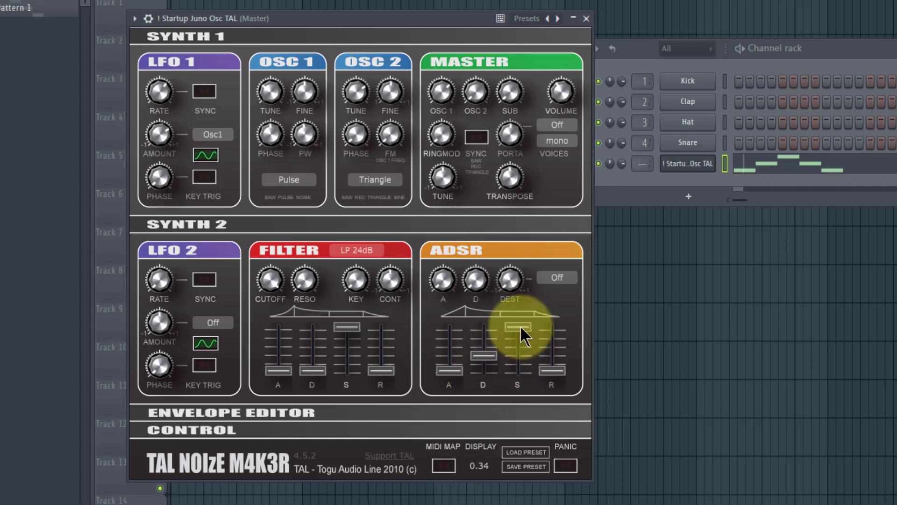
left_click_drag(520, 327, 587, 360)
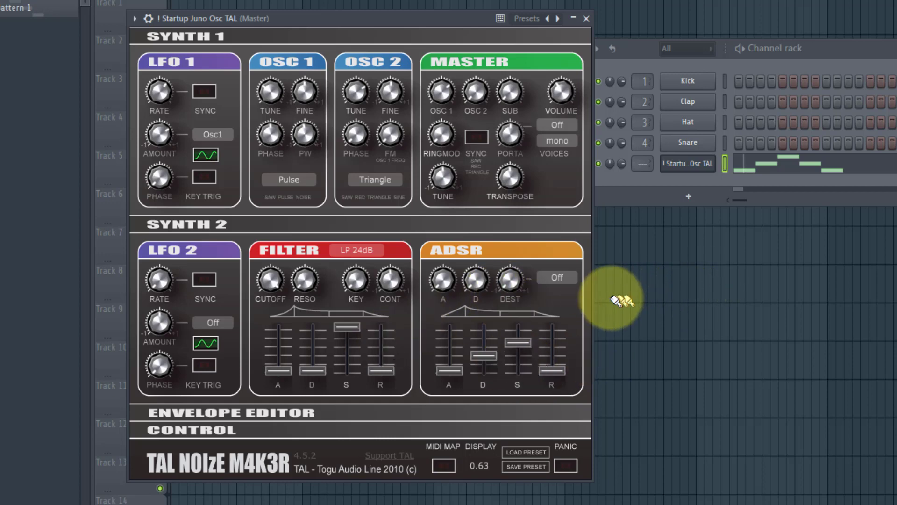
Step: Set the ADSR release and decay to zero and raise sustain to near full
left_click_drag(554, 371, 575, 320)
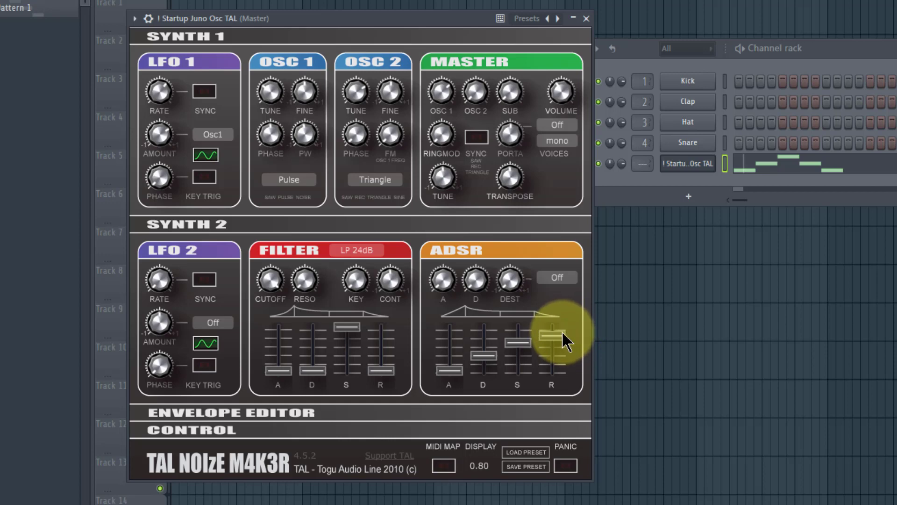
left_click_drag(562, 334, 553, 350)
left_click_drag(540, 414, 528, 472)
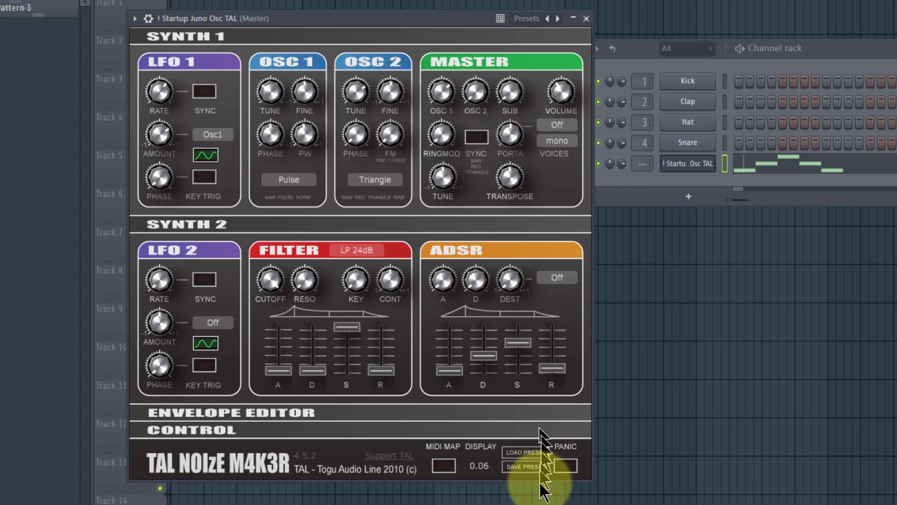
left_click_drag(485, 359, 495, 437)
left_click_drag(522, 357, 511, 298)
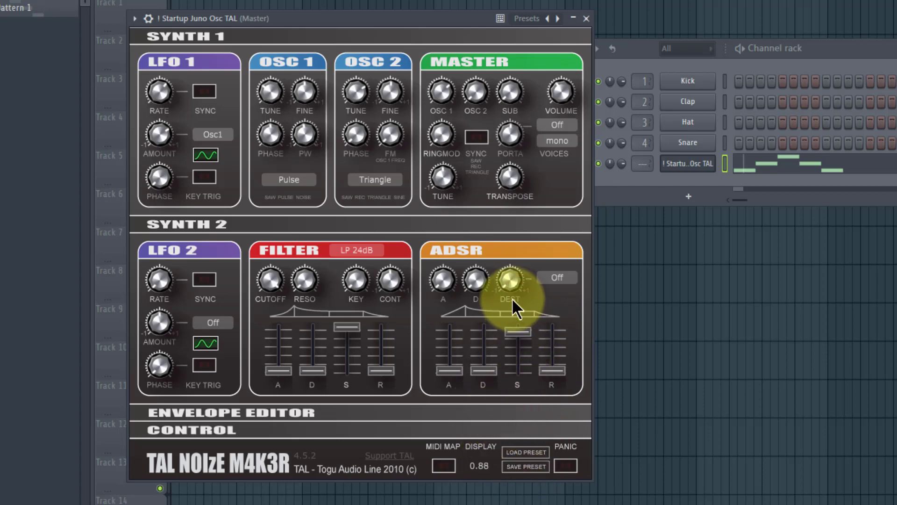
Step: Browse the filter type list, then fold and unfold the Synth 2 section
left_click(353, 250)
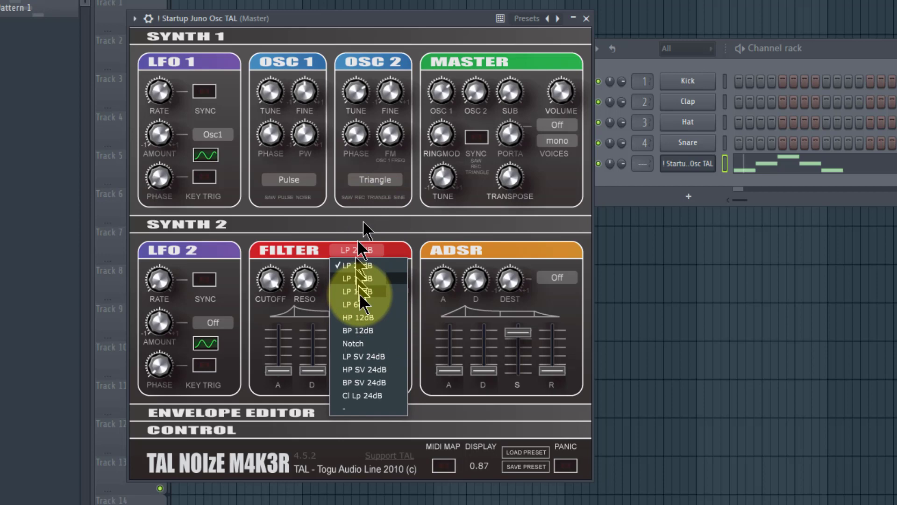
left_click(369, 223)
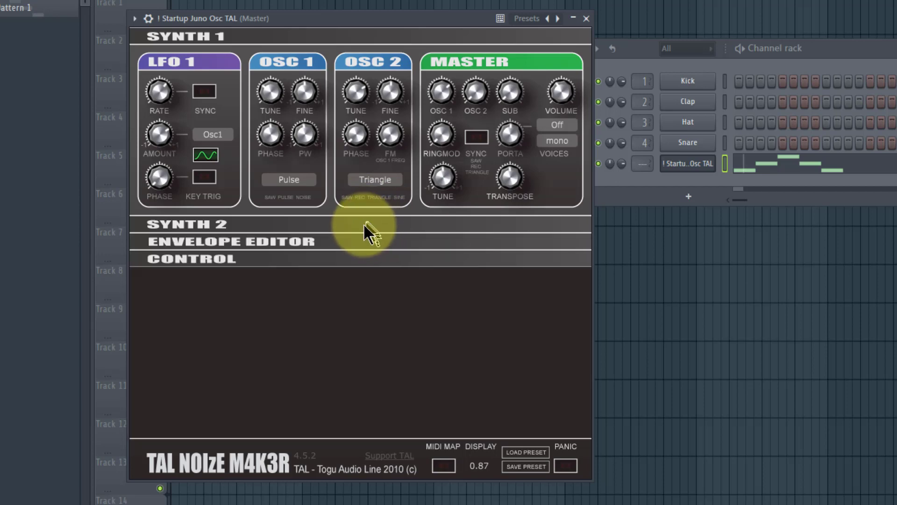
left_click(363, 223)
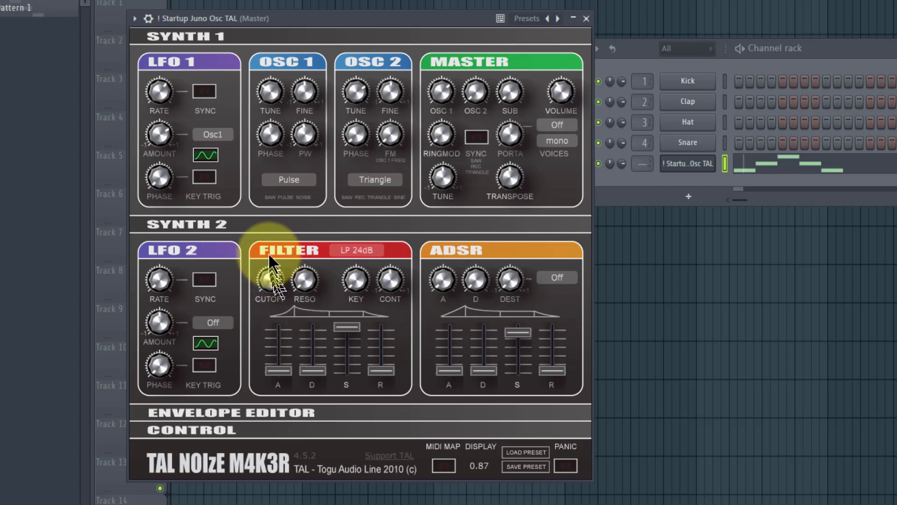
Step: Adjust filter cutoff, raise resonance and lengthen filter envelope attack, leaving cutoff at 0.64
left_click_drag(269, 257, 430, 394)
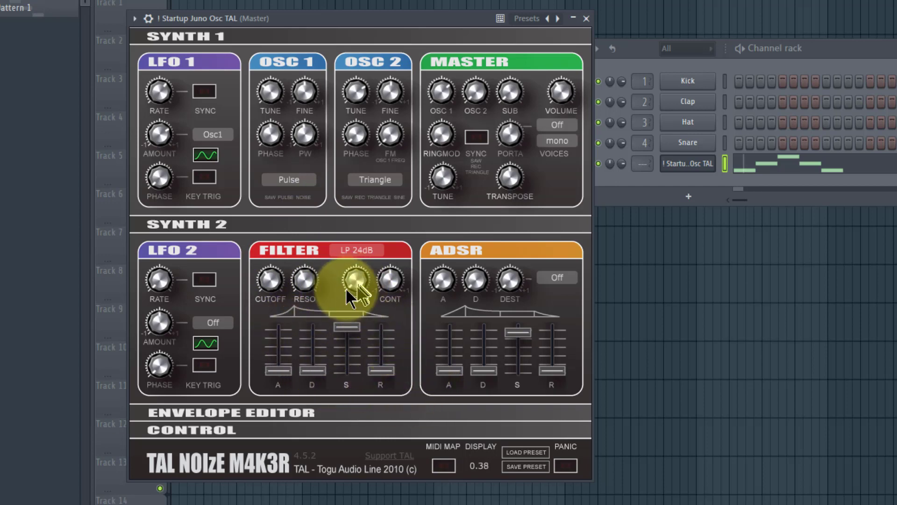
left_click_drag(270, 281, 279, 253)
left_click_drag(278, 370, 295, 421)
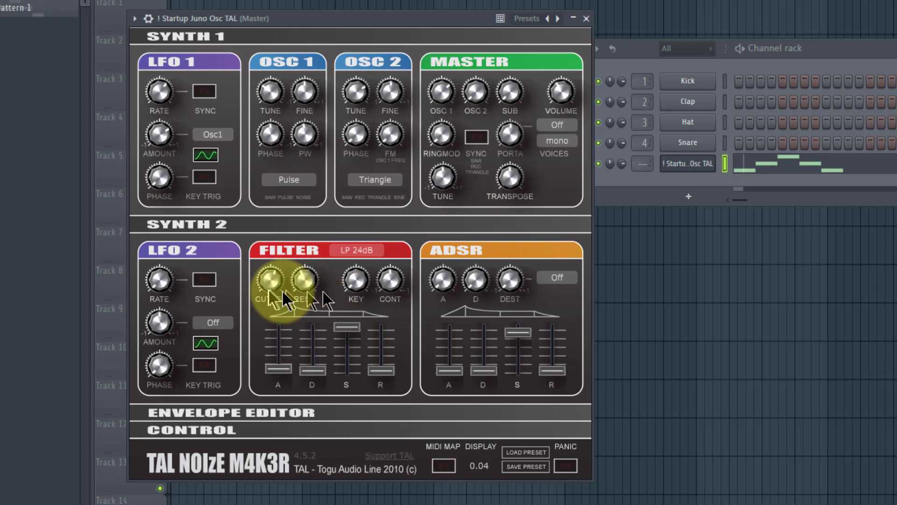
left_click_drag(302, 279, 313, 212)
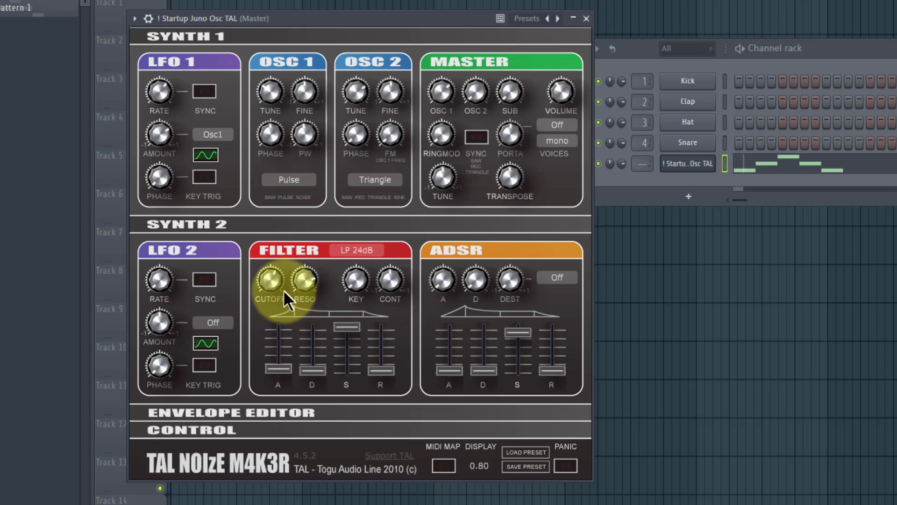
left_click_drag(263, 278, 286, 276)
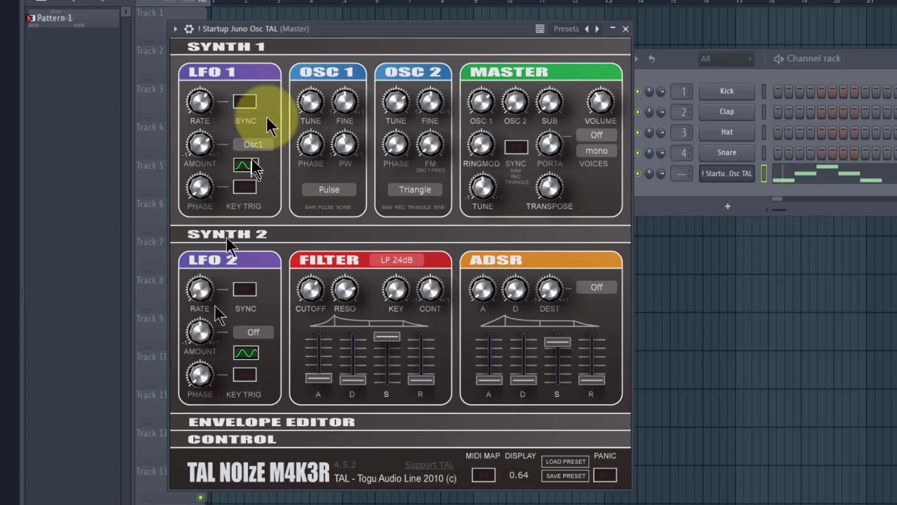
Step: Inspect LFO 2's destination list, leave it Off, and expand the Envelope Editor section
left_click(255, 332)
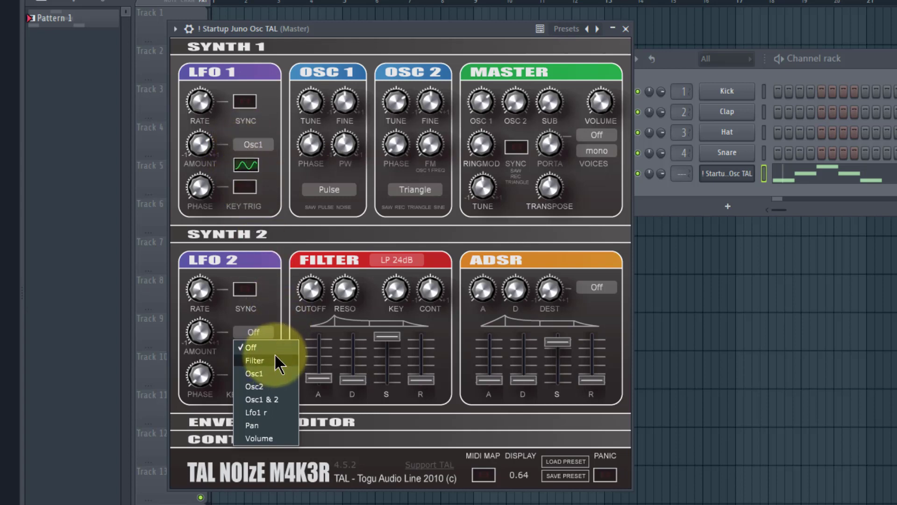
left_click(269, 320)
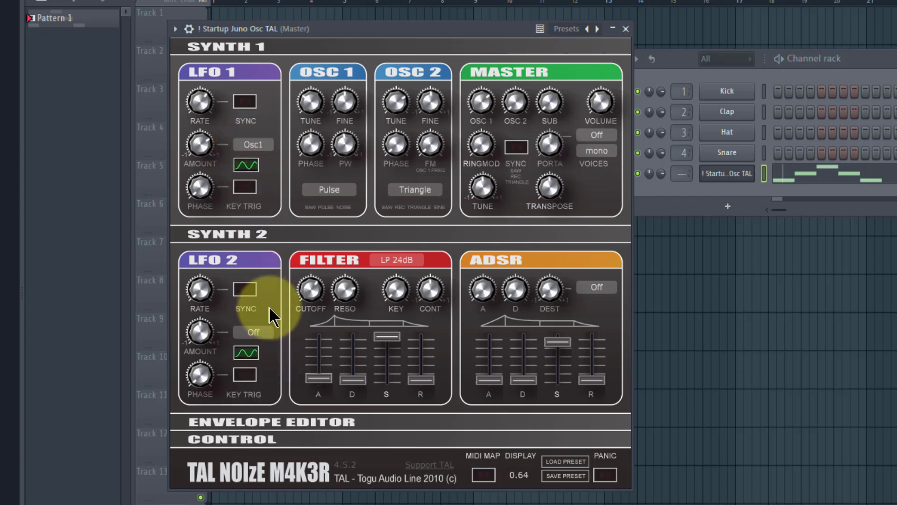
left_click(259, 330)
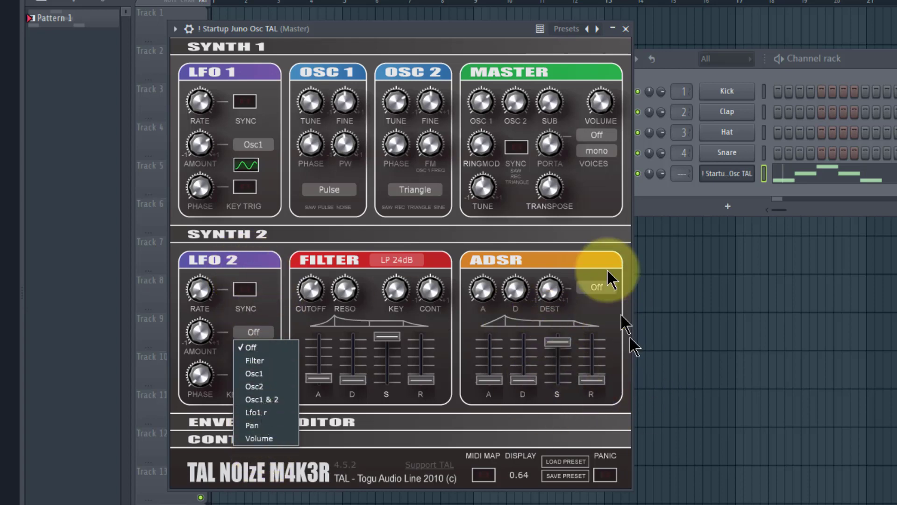
left_click(590, 231)
left_click(496, 253)
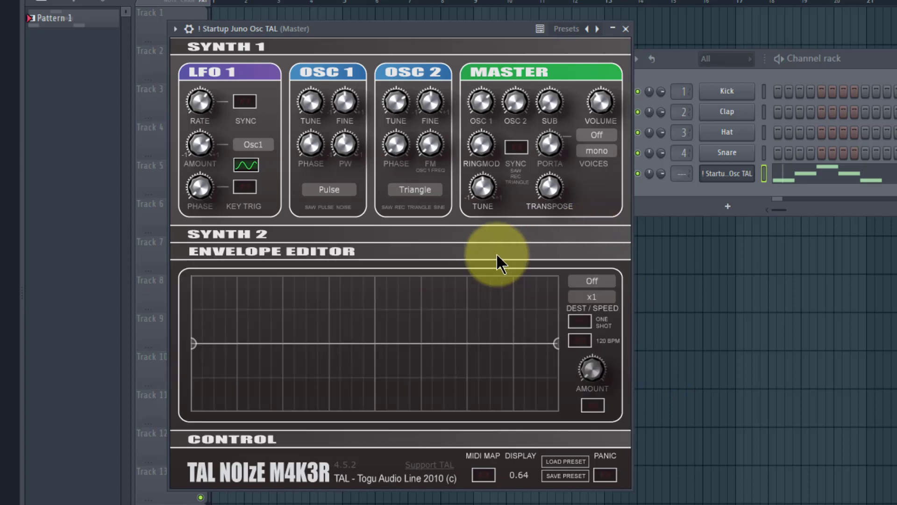
Step: Collapse the Envelope Editor, expand Synth 2, and reveal the Control section's effect settings
left_click(497, 252)
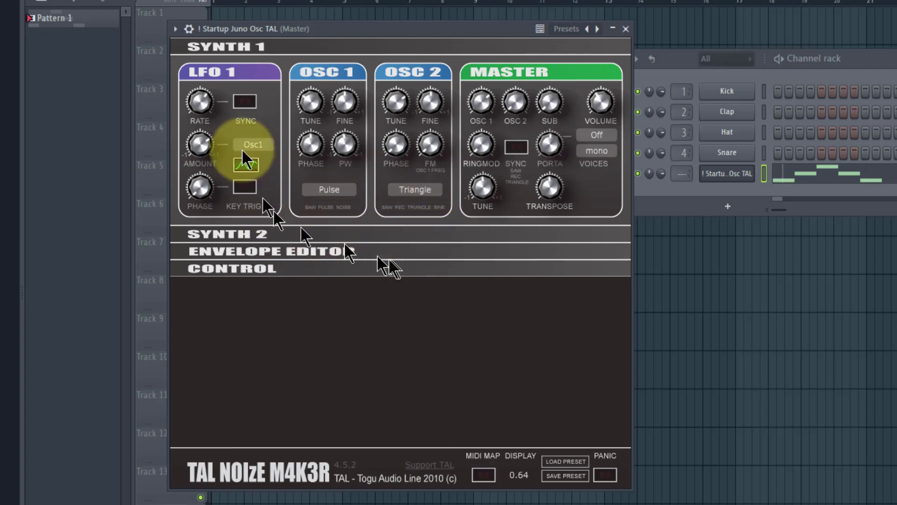
left_click(288, 234)
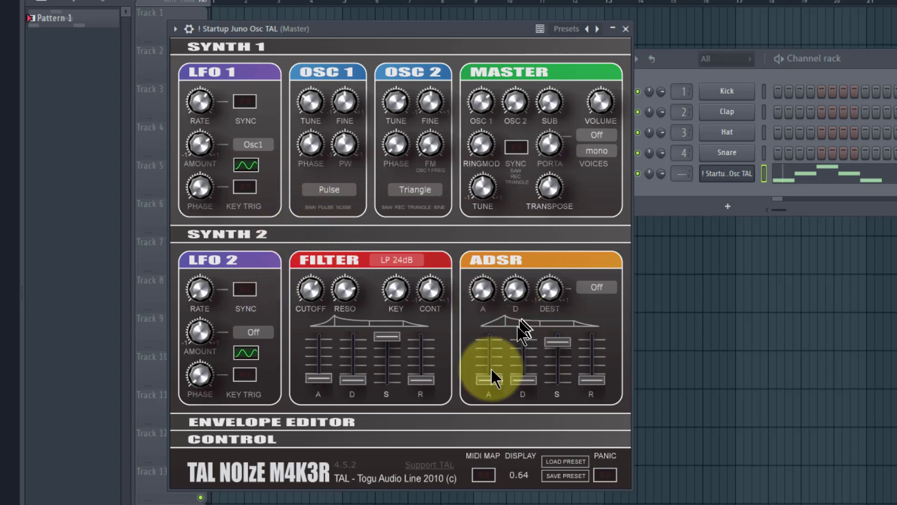
left_click(374, 439)
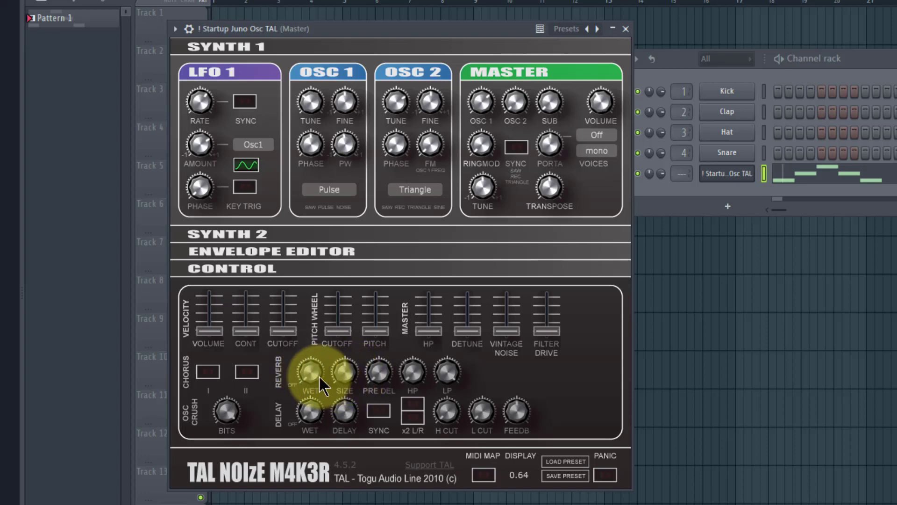
Step: Set the reverb wet amount and adjust the reverb size down
scroll(310, 370, "down", 5)
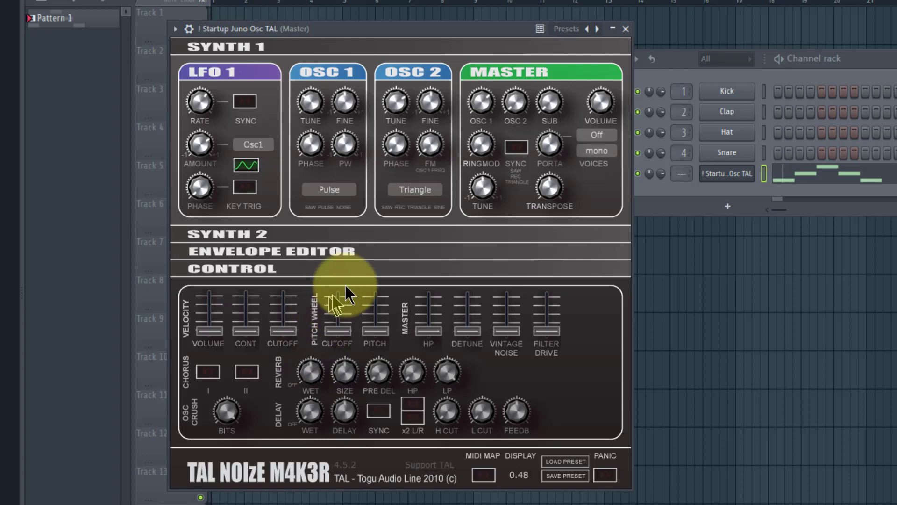
left_click_drag(313, 365, 344, 324)
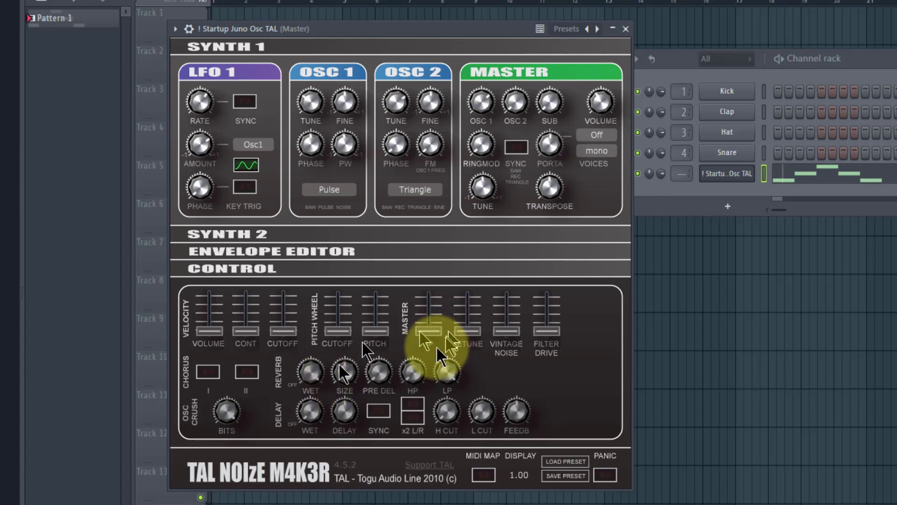
left_click_drag(342, 374, 341, 328)
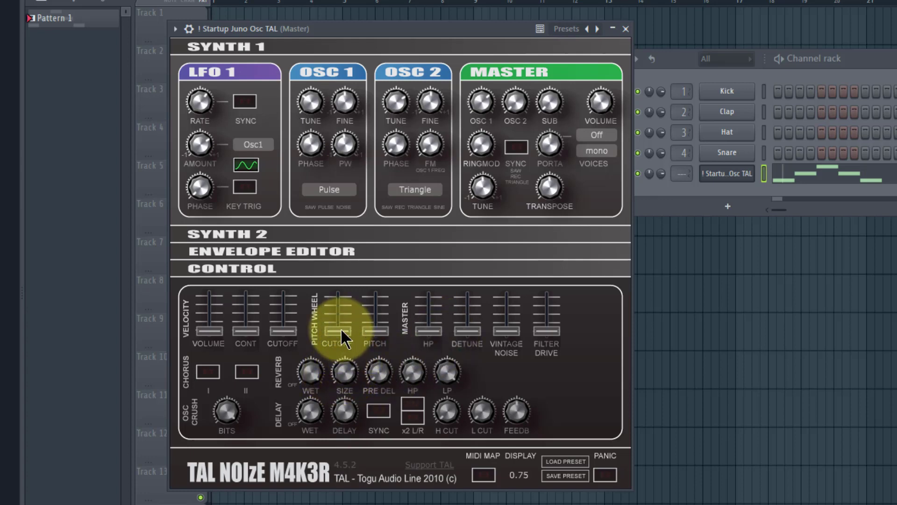
left_click_drag(341, 328, 467, 502)
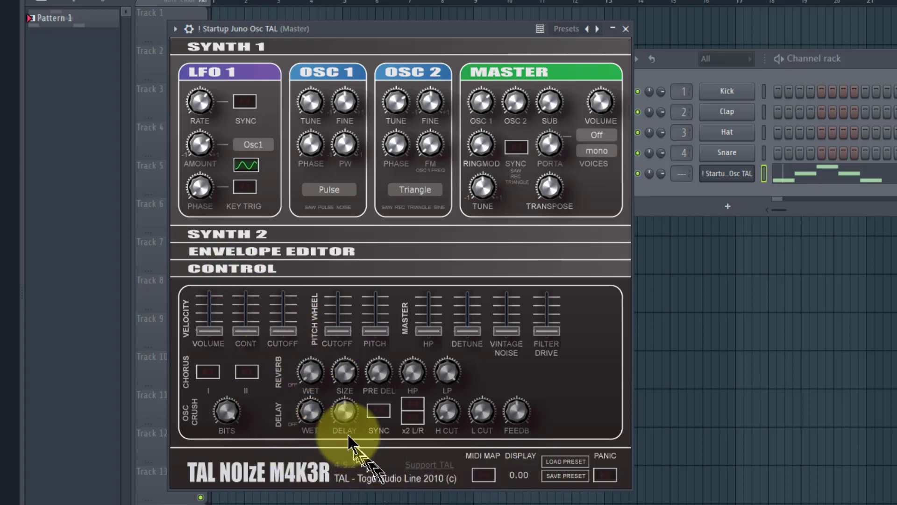
Step: Set delay wet to 0.52 and tune the delay time, ending near 557.46 ms
left_click_drag(316, 413, 333, 259)
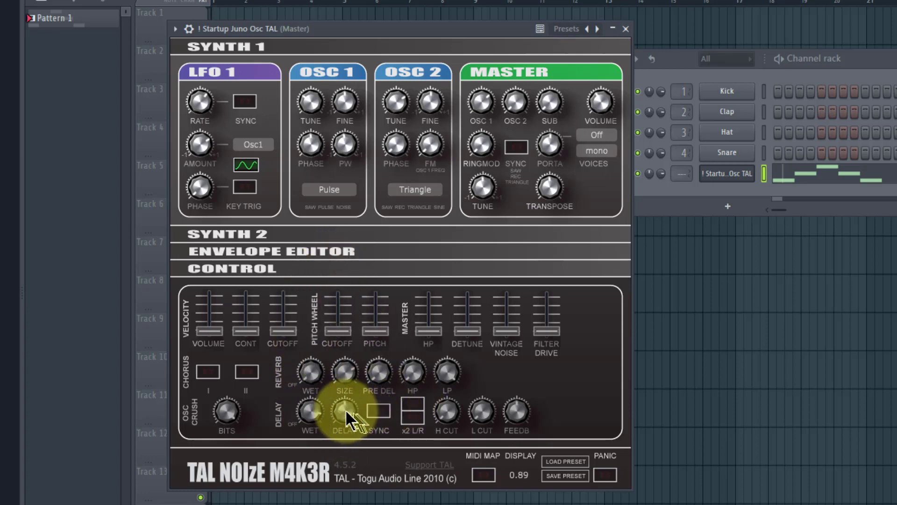
left_click_drag(345, 412, 347, 374)
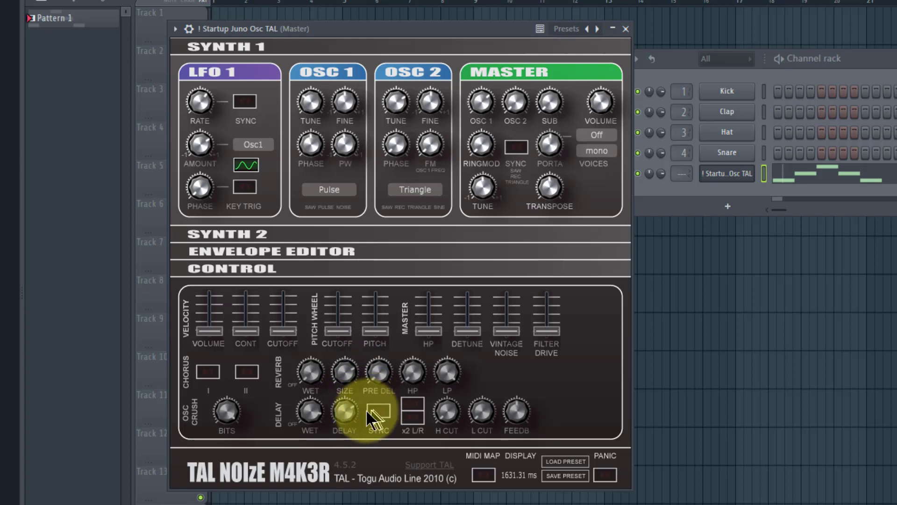
left_click_drag(319, 414, 322, 472)
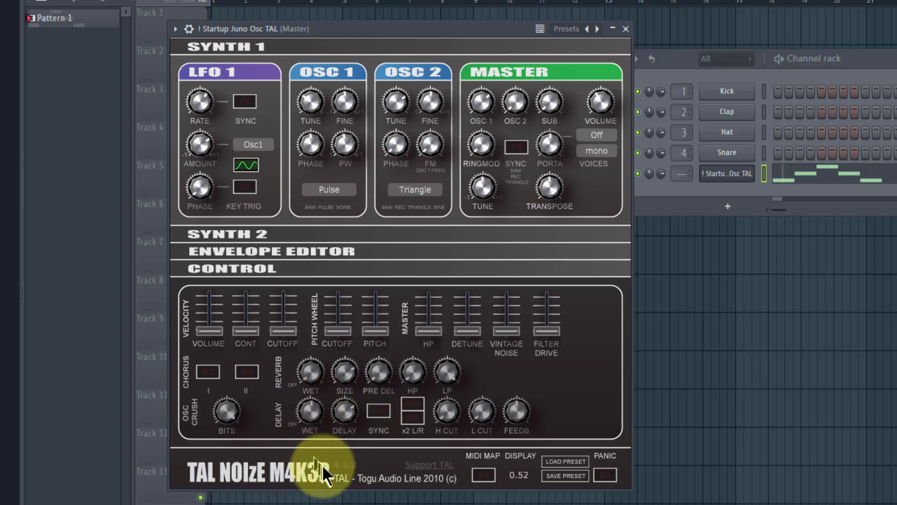
left_click_drag(356, 427, 340, 463)
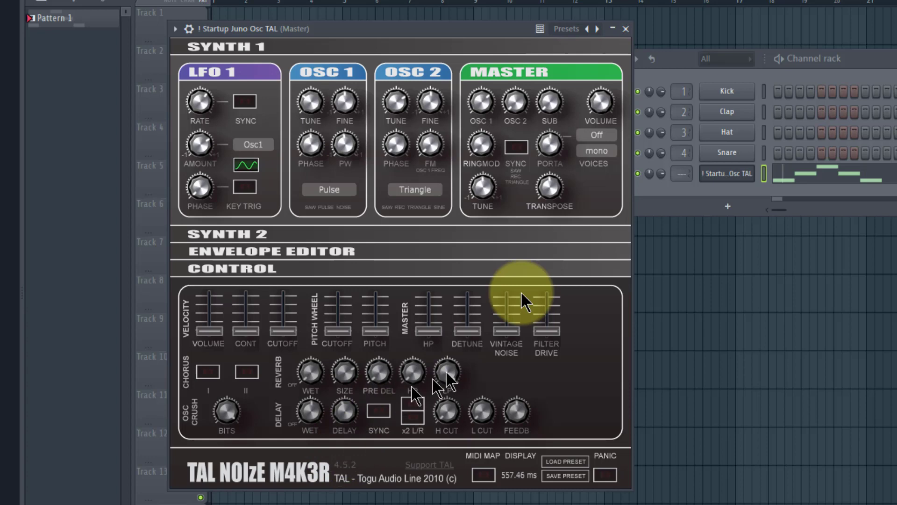
Step: Load the LD Rasp Lead AS factory preset and shorten its delay time
left_click(568, 30)
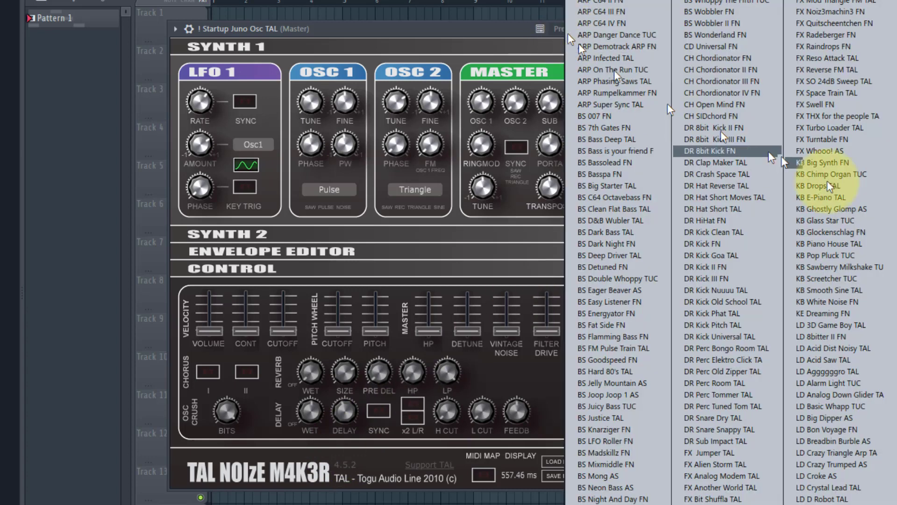
left_click(895, 339)
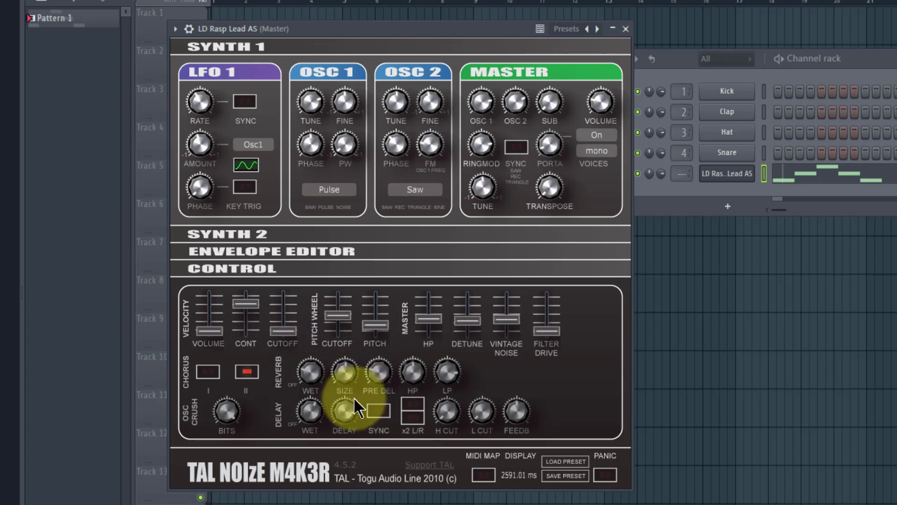
left_click_drag(332, 418, 339, 442)
left_click(314, 429)
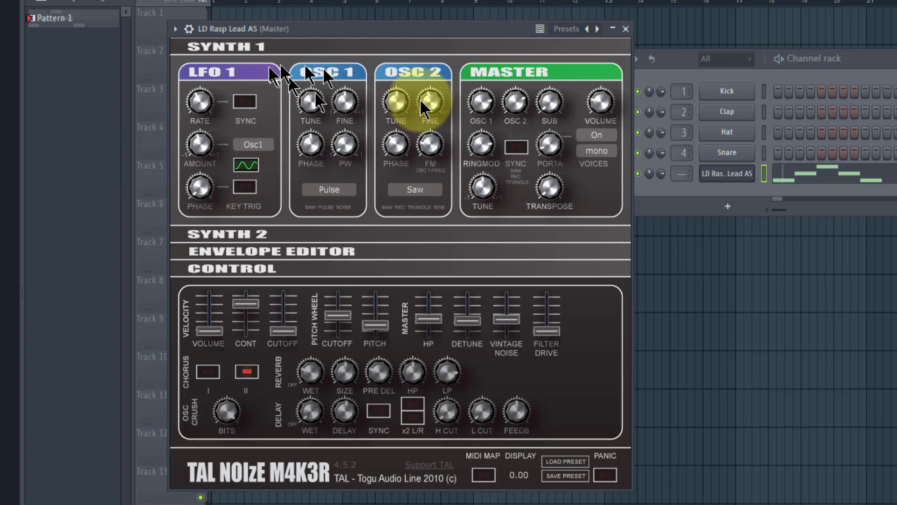
left_click(453, 238)
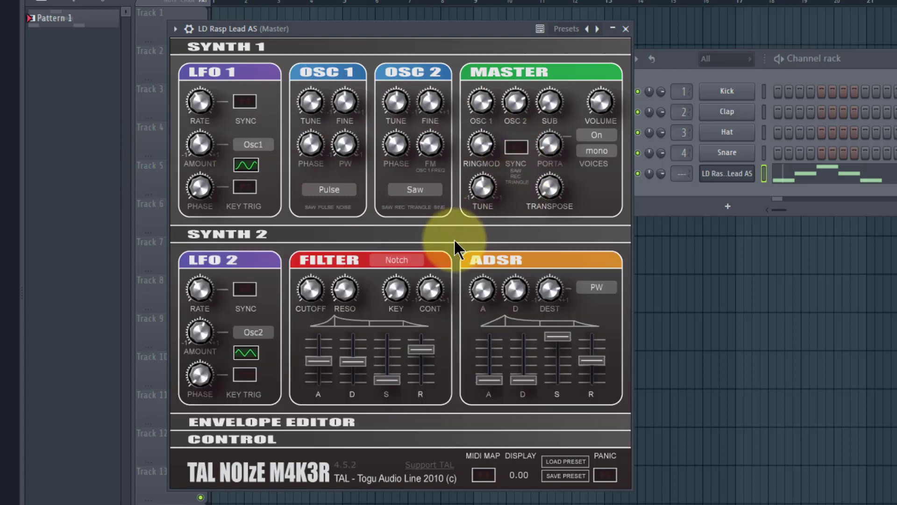
left_click(507, 234)
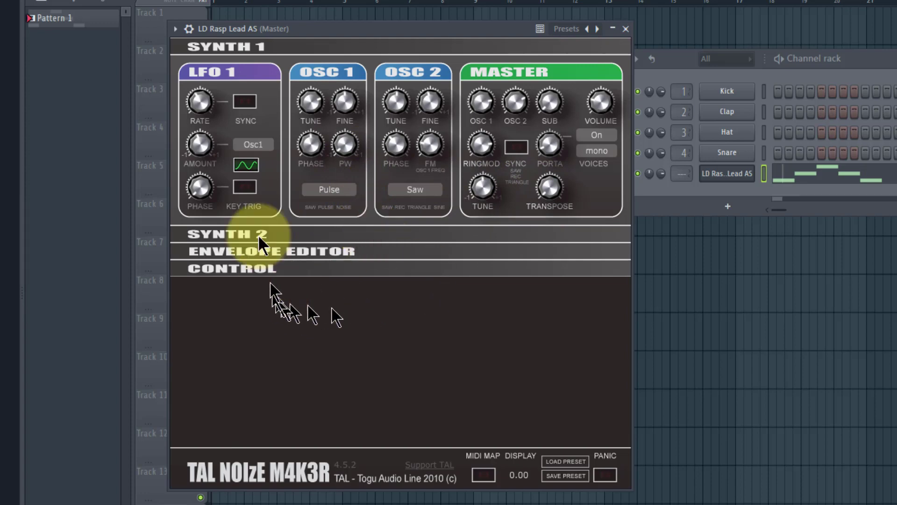
left_click(278, 267)
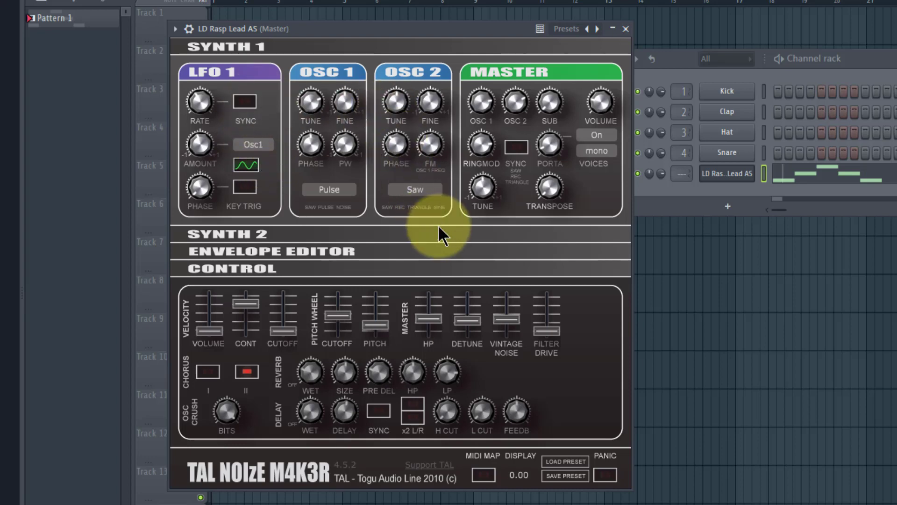
left_click(245, 101)
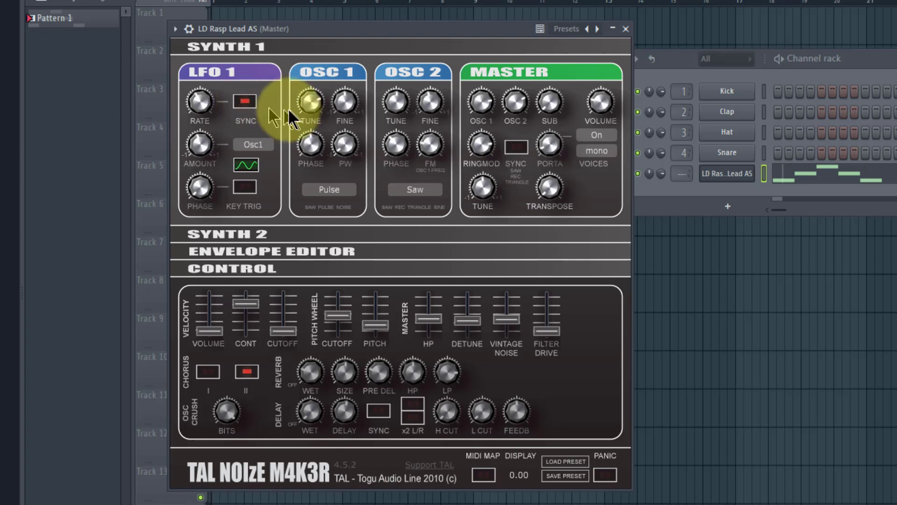
left_click(247, 100)
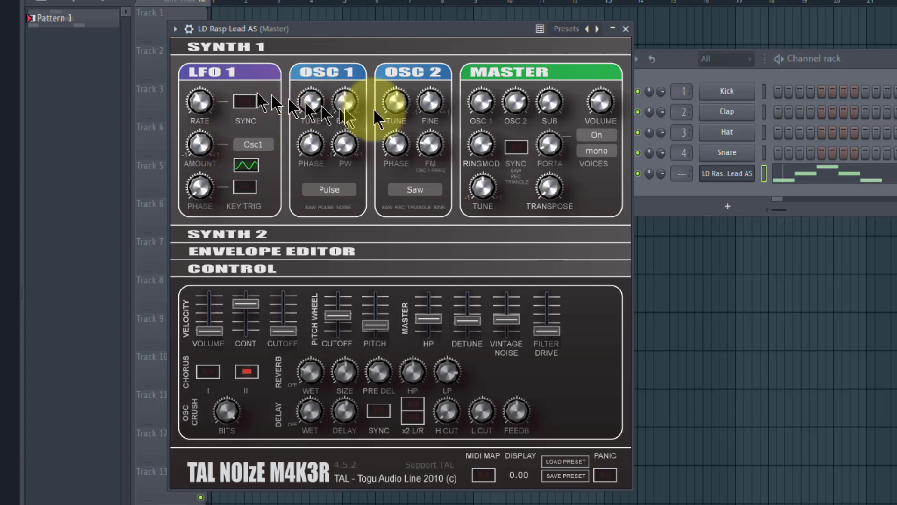